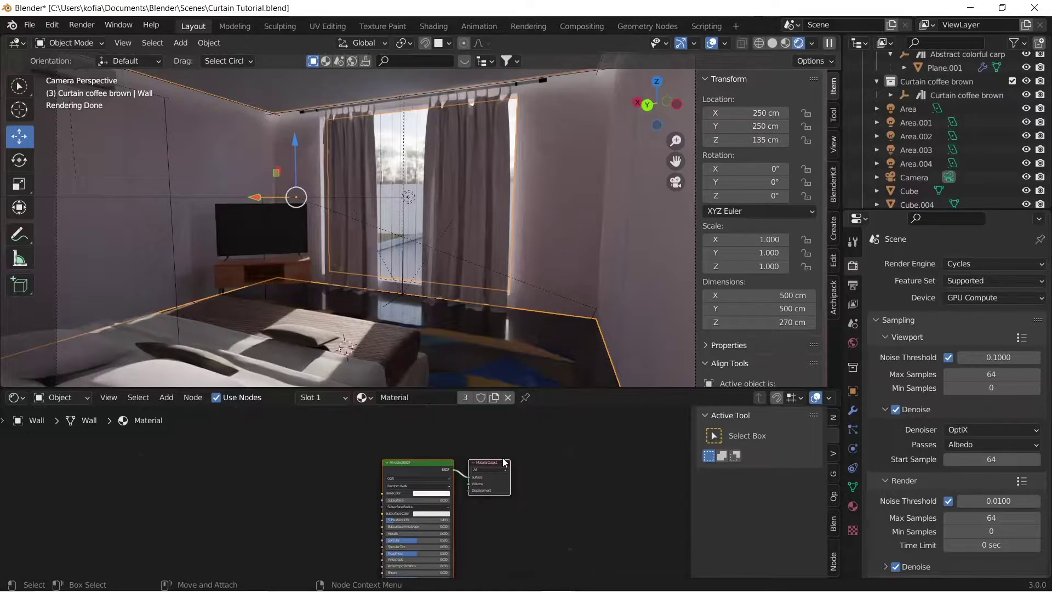
- Move the Material Output node of the wall's material farther away from the Principled BSDF node
left_click(535, 438)
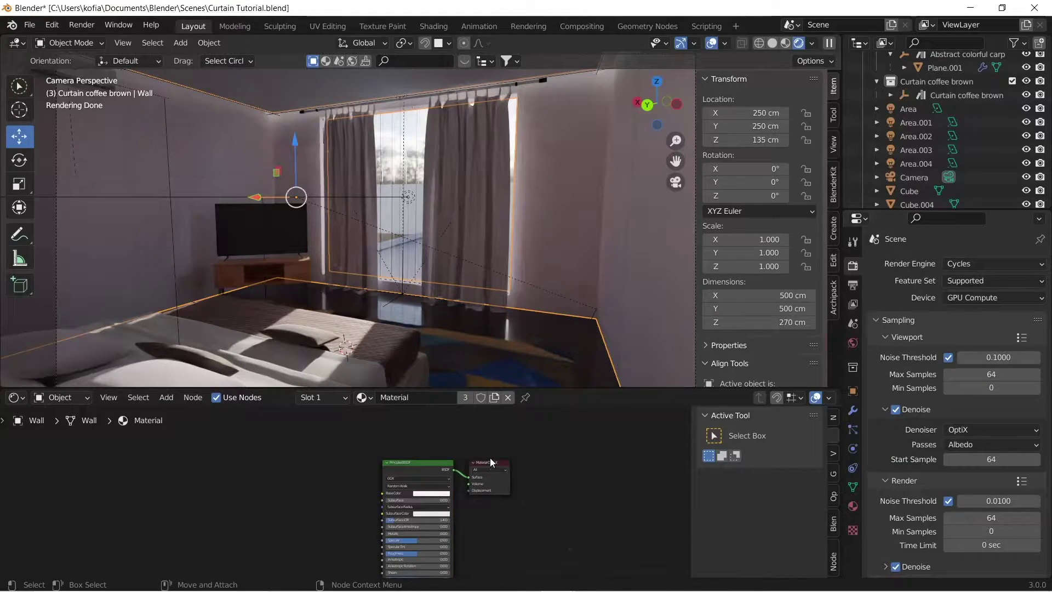
left_click(490, 463)
left_click_drag(490, 463, 544, 450)
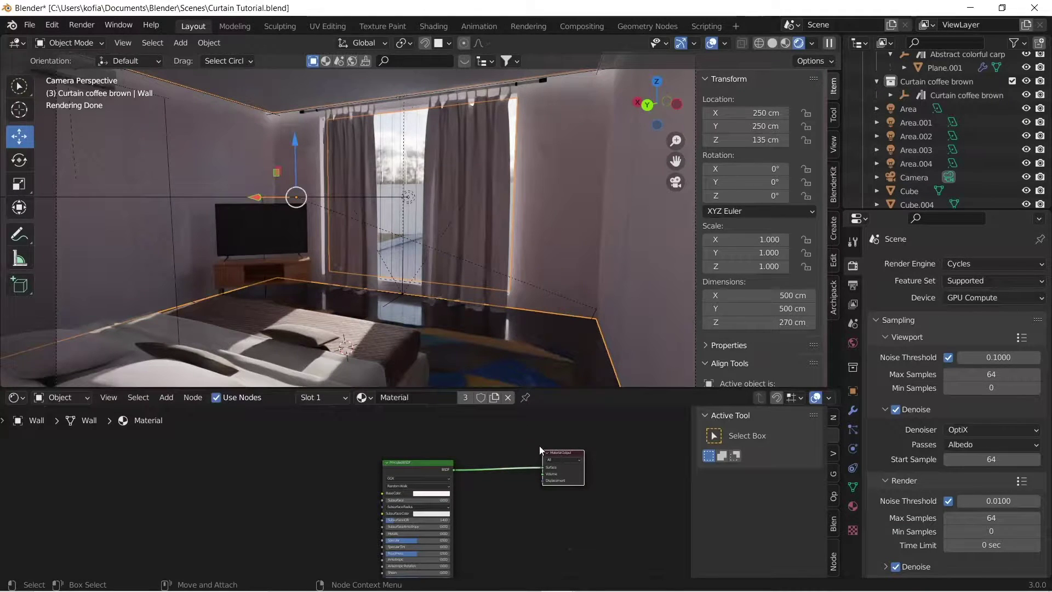
- Give CURTAIN 02 a new material named Curtain Text in an added slot and remove its original Material slot
left_click(488, 234)
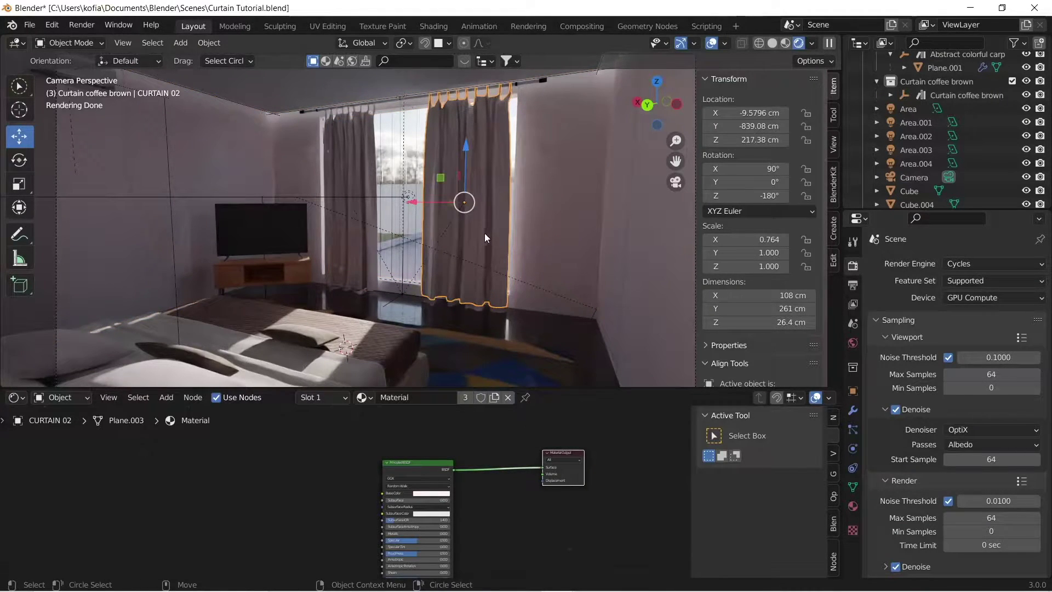
key("r")
key("x")
left_click(492, 195)
left_click(853, 505)
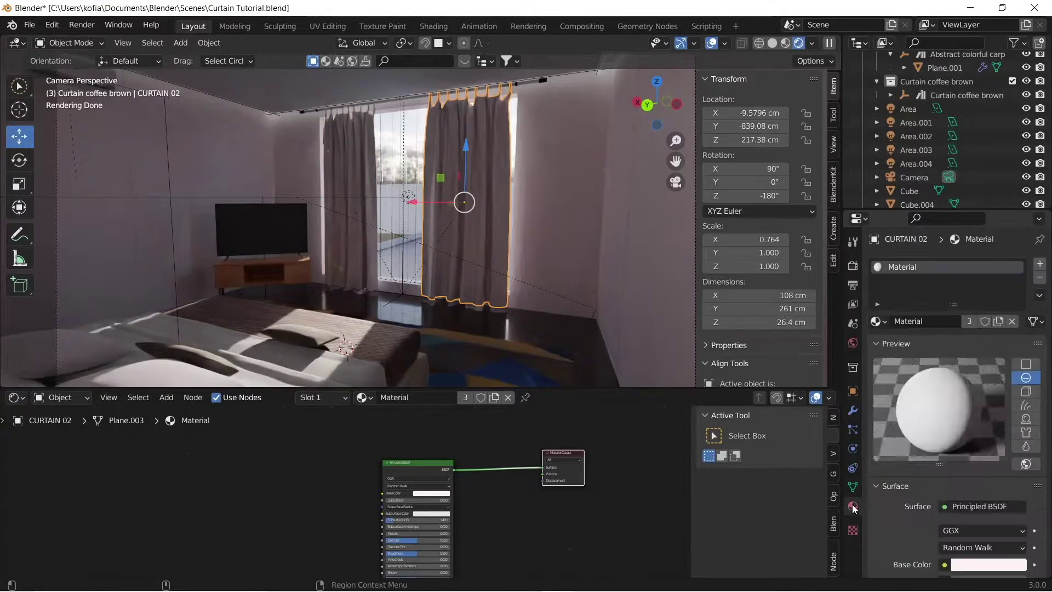
left_click(1041, 265)
left_click(913, 339)
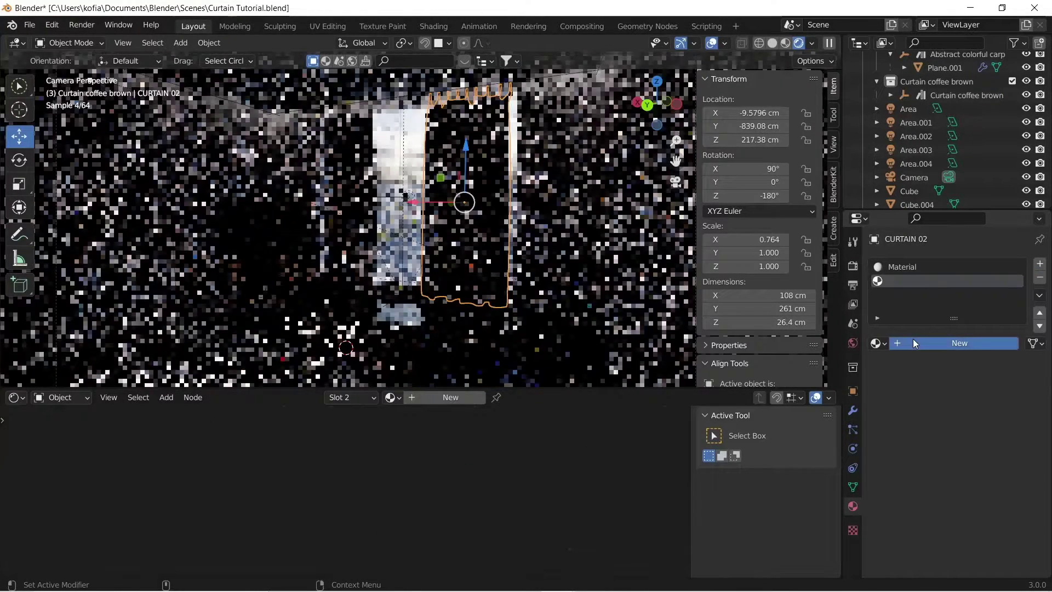
left_click(912, 343)
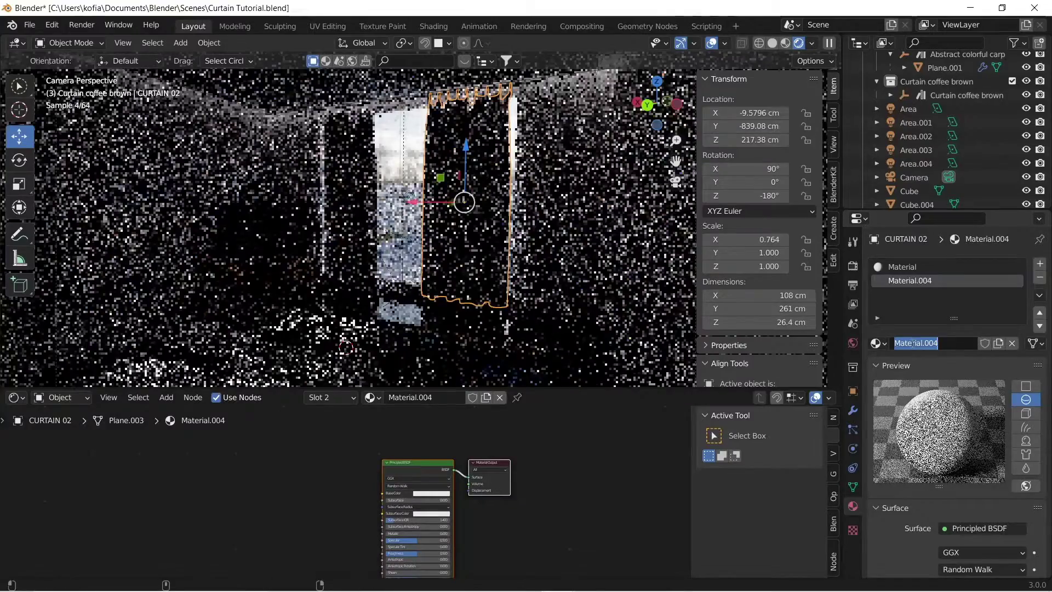
type("Curtain Text")
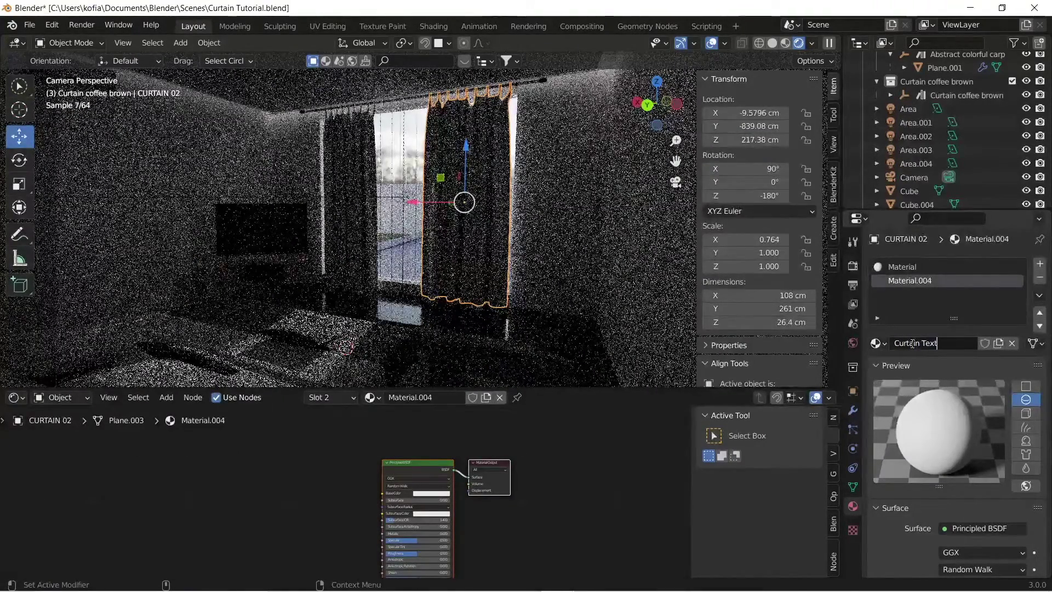
key("Return")
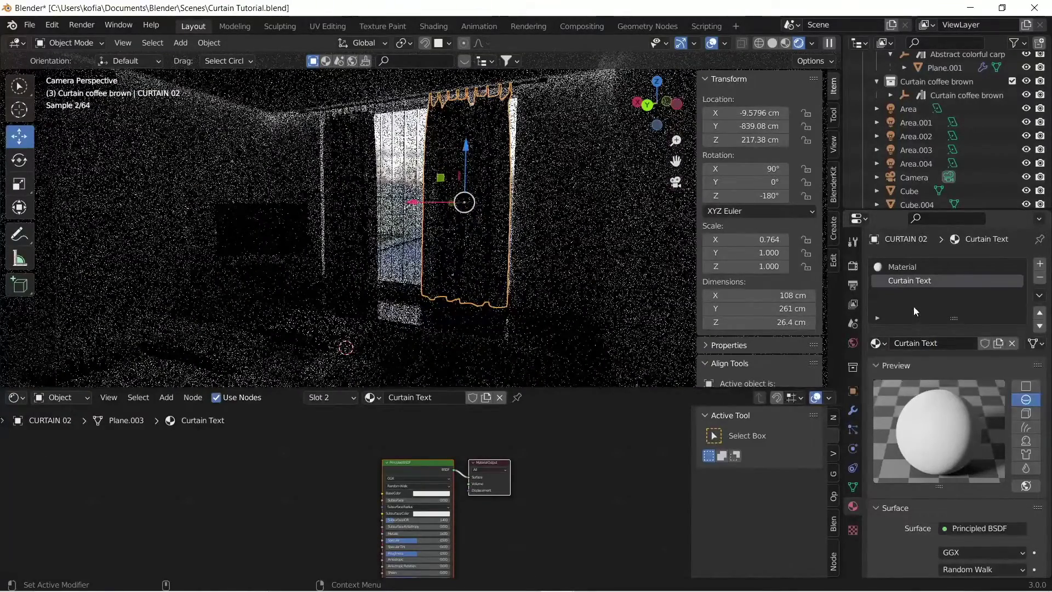
left_click(904, 267)
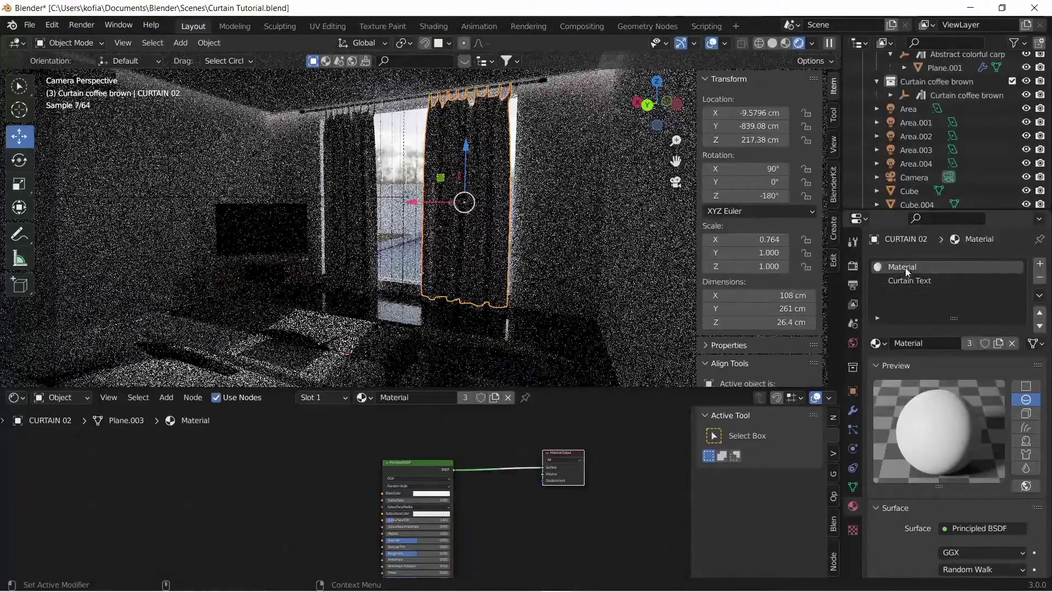
left_click(1039, 277)
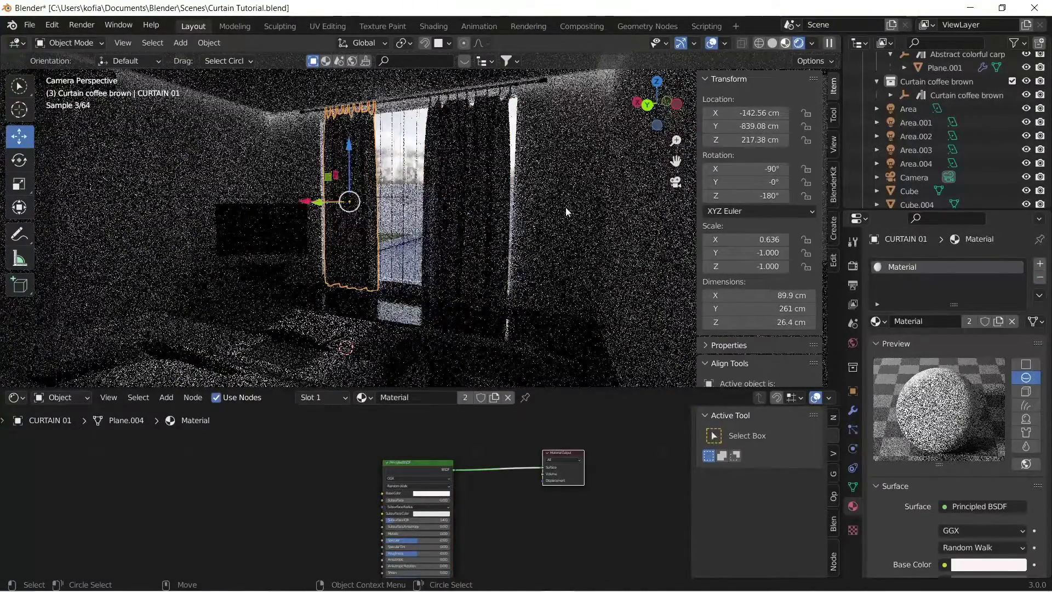
- Switch the viewport to material preview shading and assign the existing Curtain Text material to CURTAIN 01
key("z")
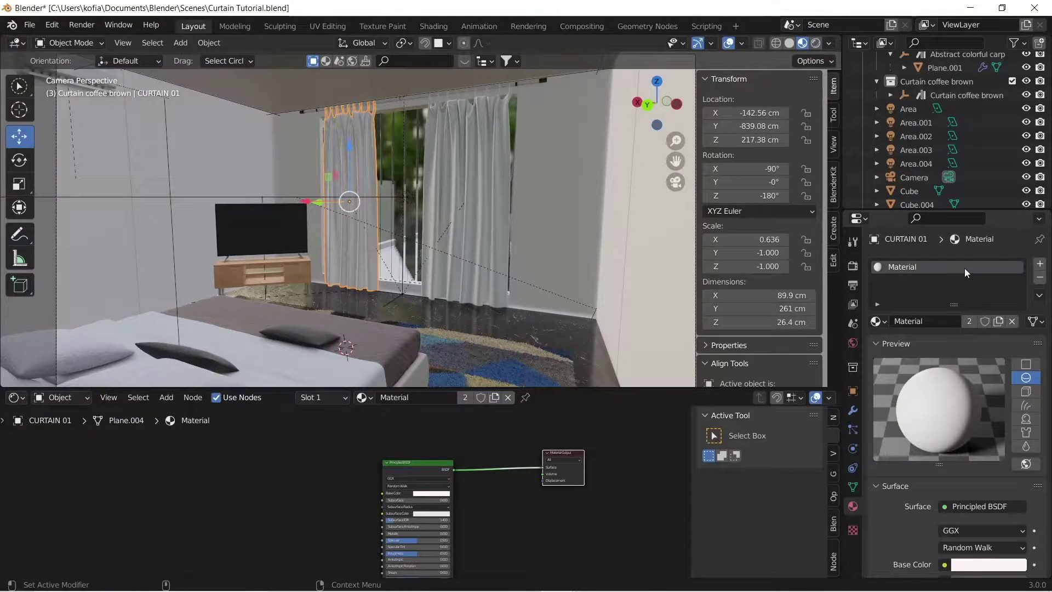
left_click(877, 320)
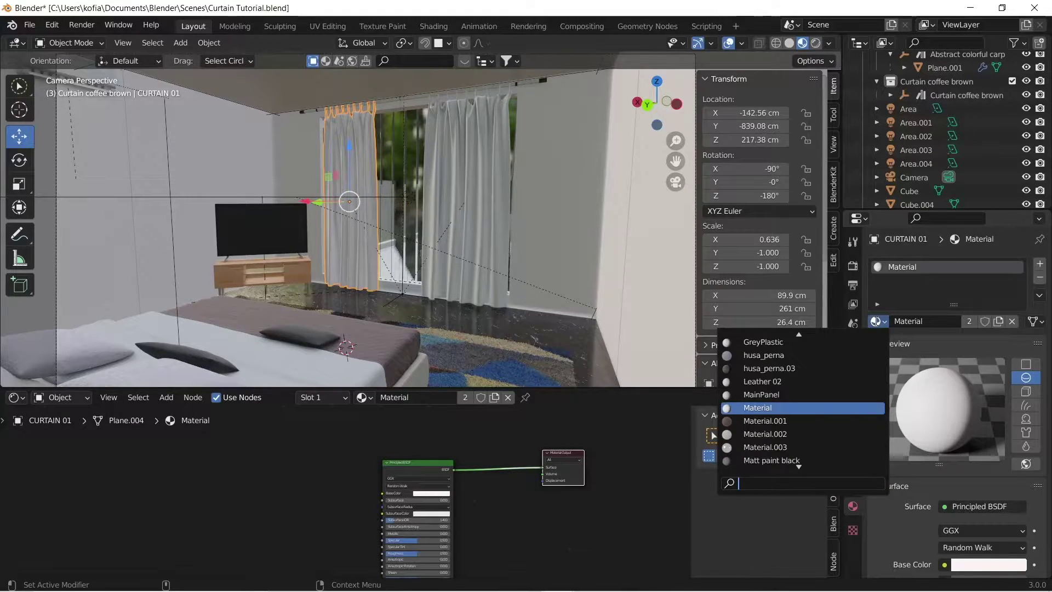
type("cu")
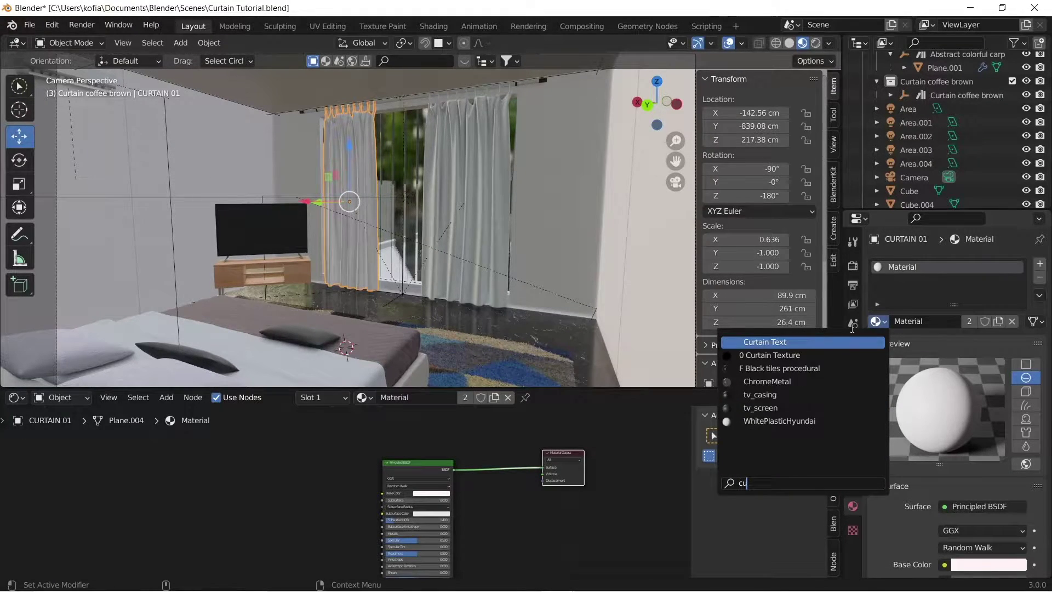
left_click(774, 341)
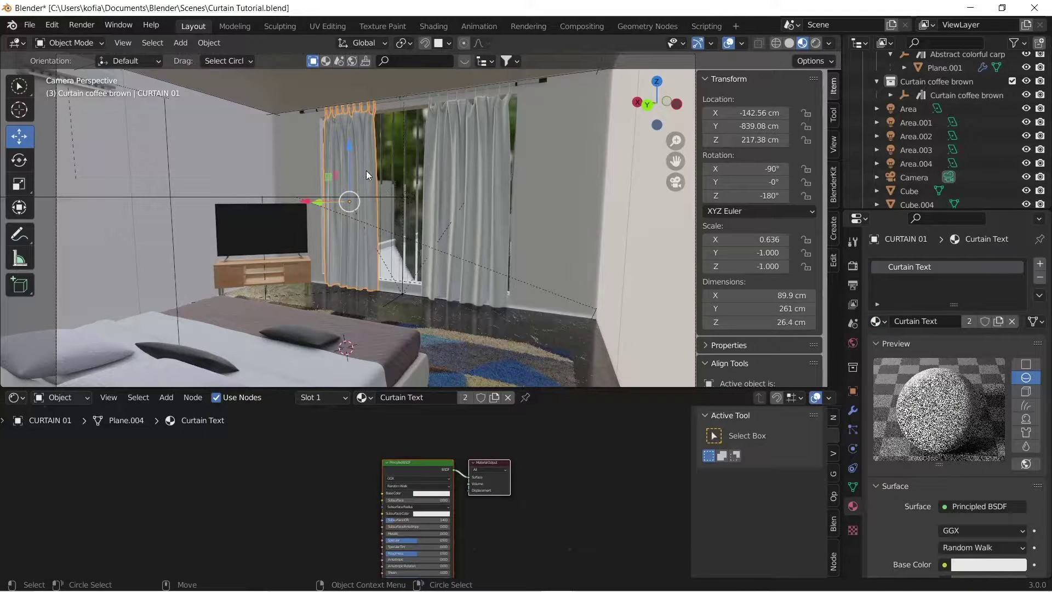
- Spread the Principled BSDF and Material Output nodes of CURTAIN 01's Curtain Text material apart to make room between them
left_click(506, 165)
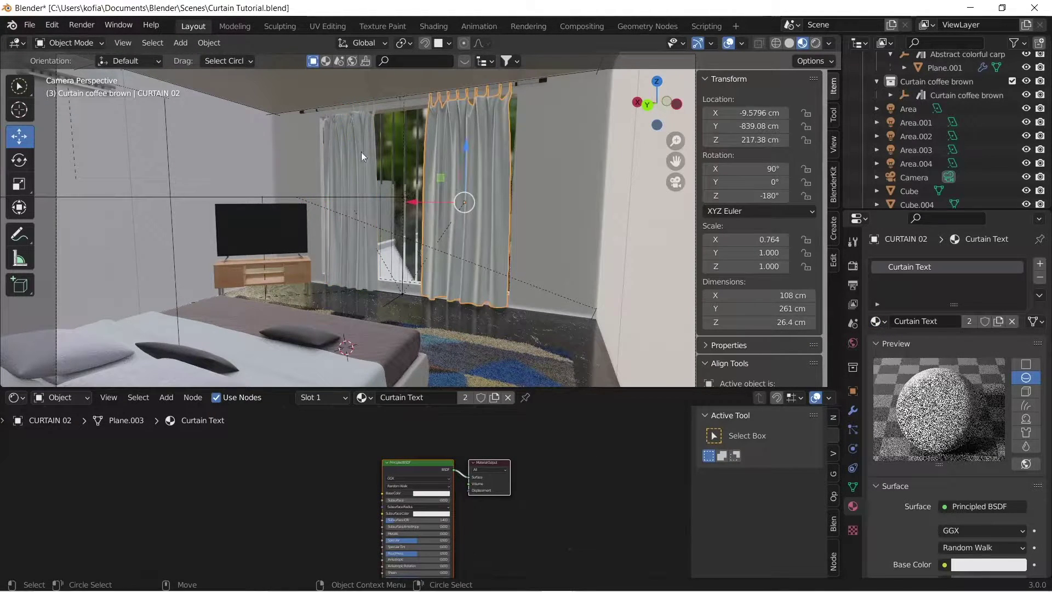
left_click(384, 149)
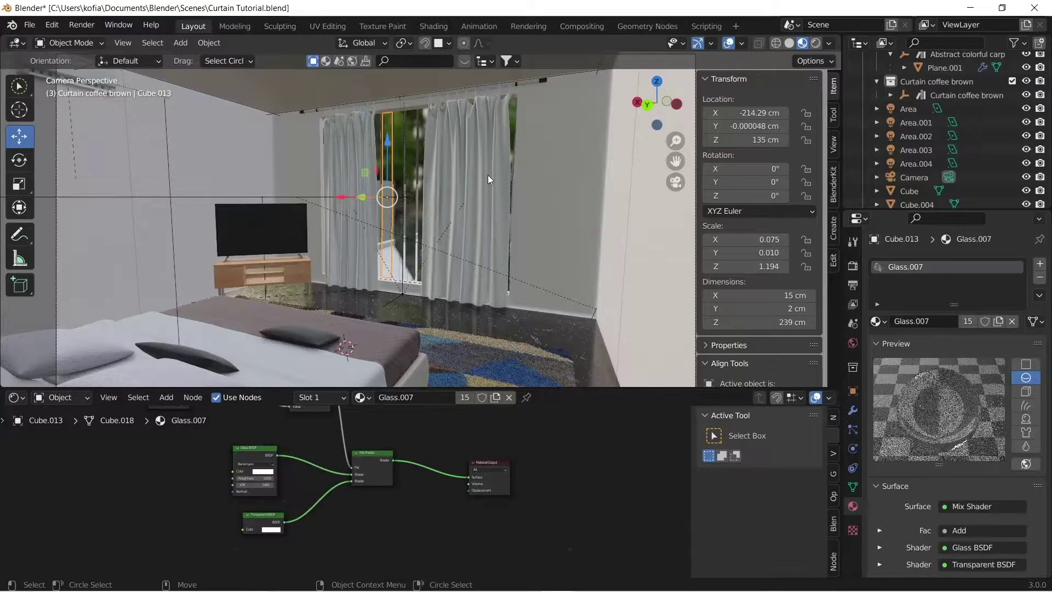
left_click(340, 158)
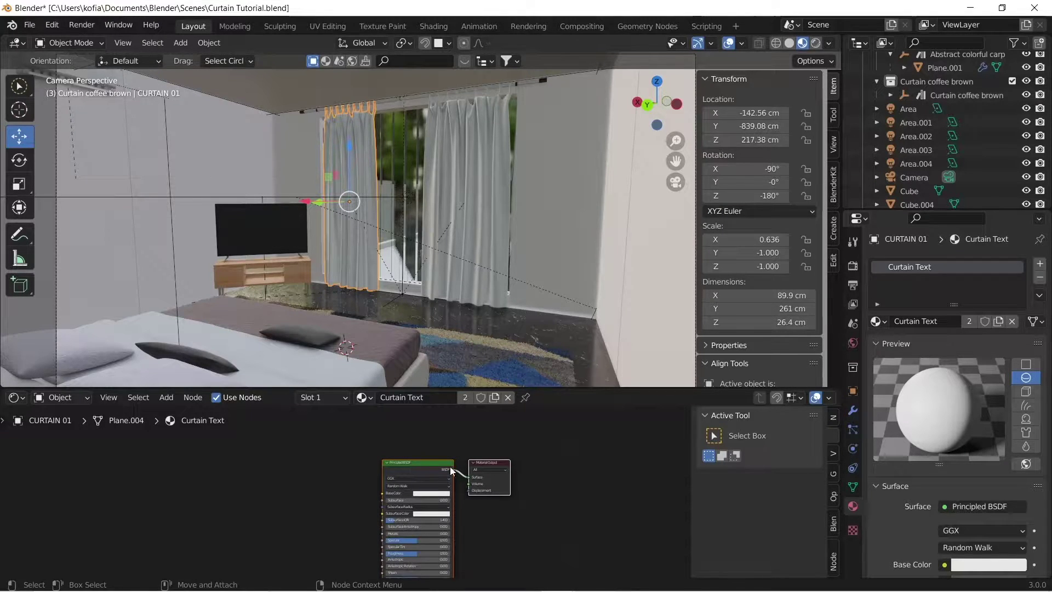
left_click_drag(489, 465, 571, 440)
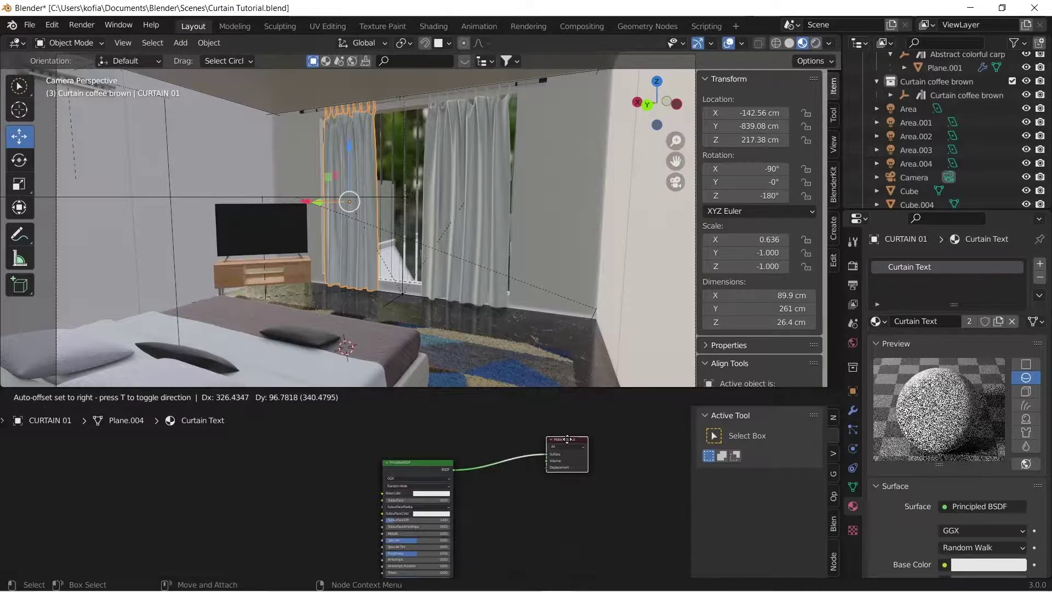
left_click_drag(433, 464, 357, 484)
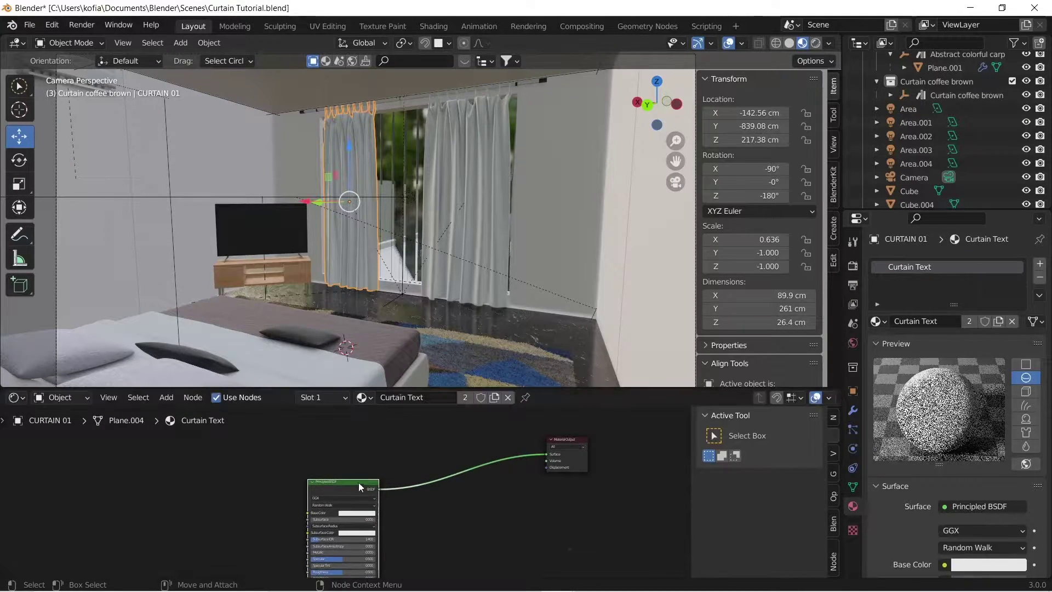
- Insert a Mix Shader node on the link between the Principled BSDF and the Material Output
key("shift+a")
type("mi")
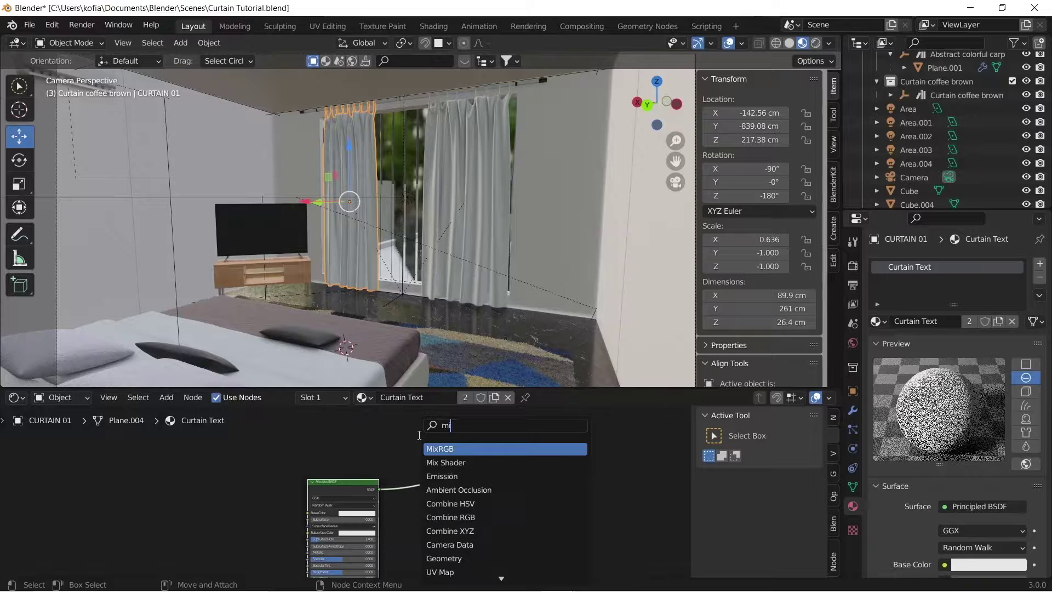
type("x shader")
key("Return")
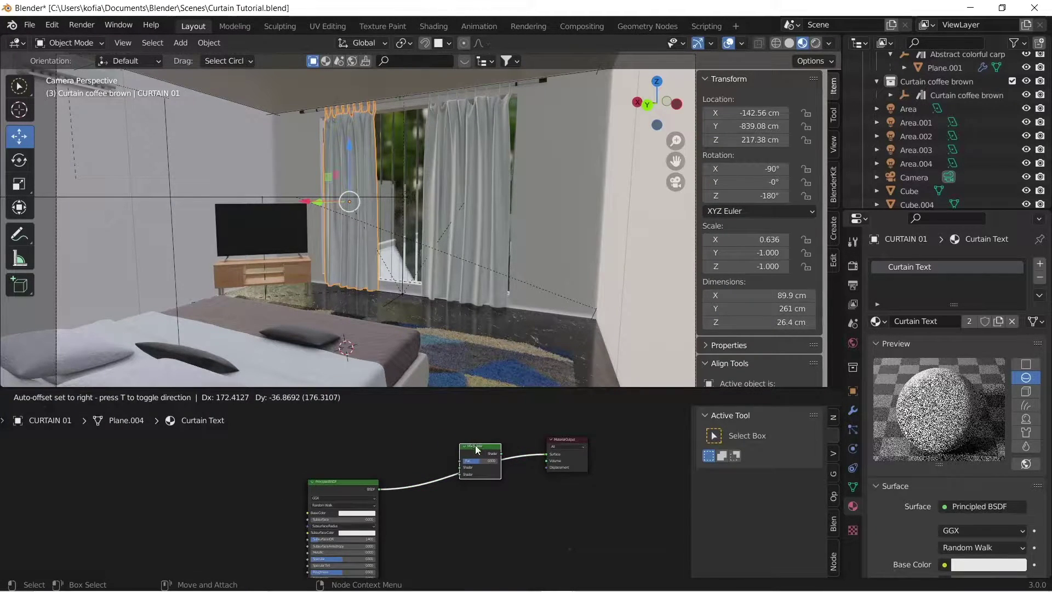
left_click(432, 499)
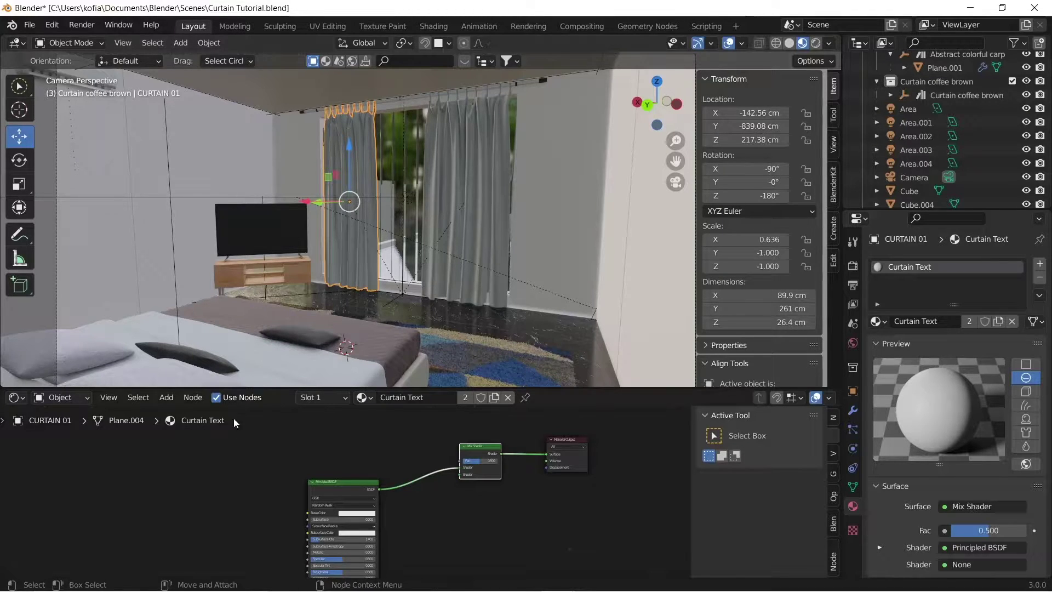
- Add an Image Texture node beside the Principled BSDF in the Curtain Text material
key("shift+a")
type("image texture")
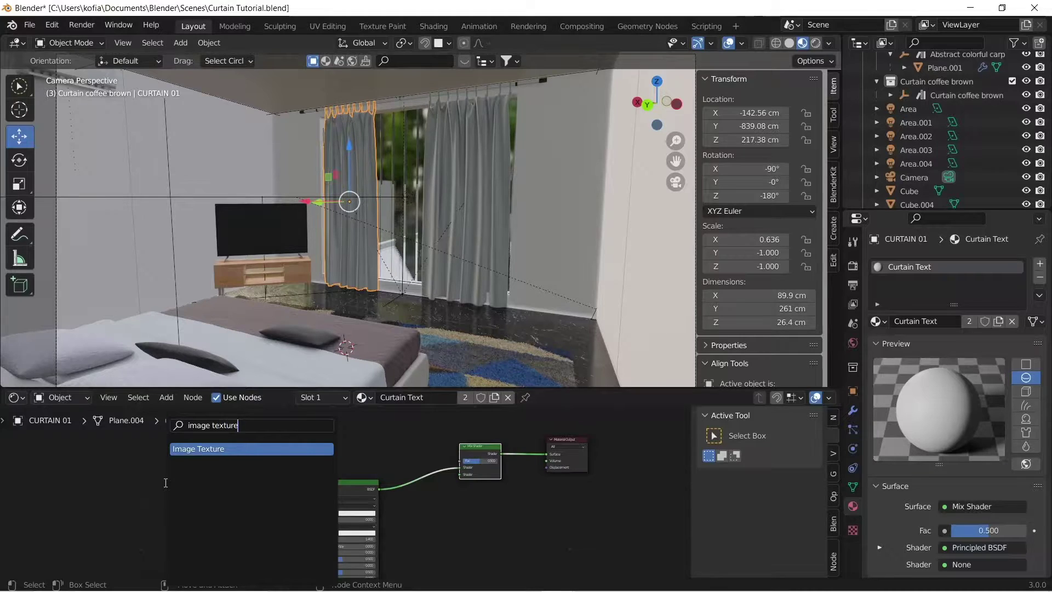
key("Return")
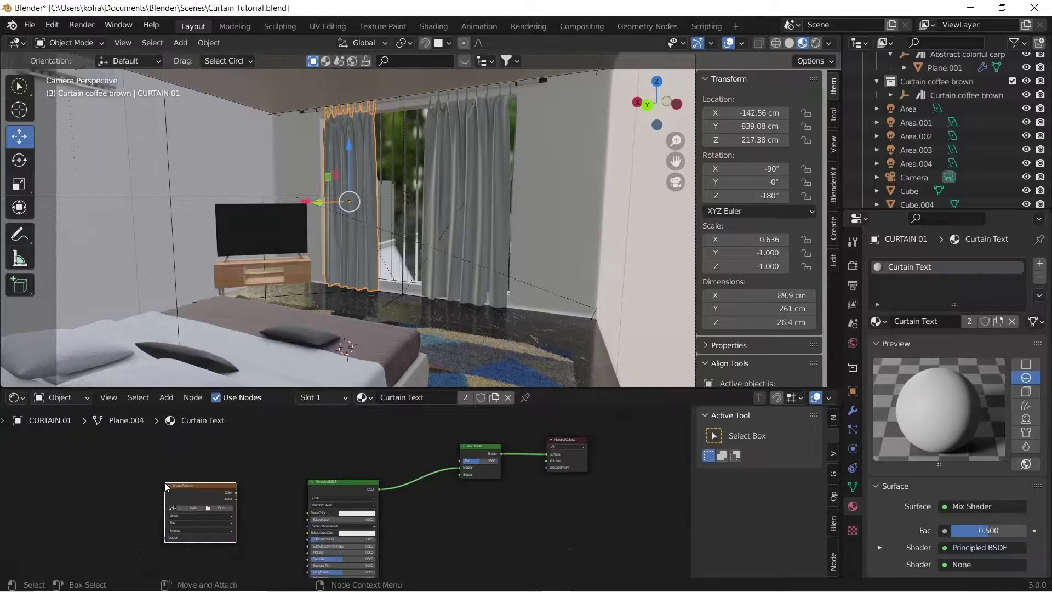
- Load brown pattern texture.jpg from the Textures folder into the image node and connect its Color to the Principled BSDF's Base Color
left_click(214, 507)
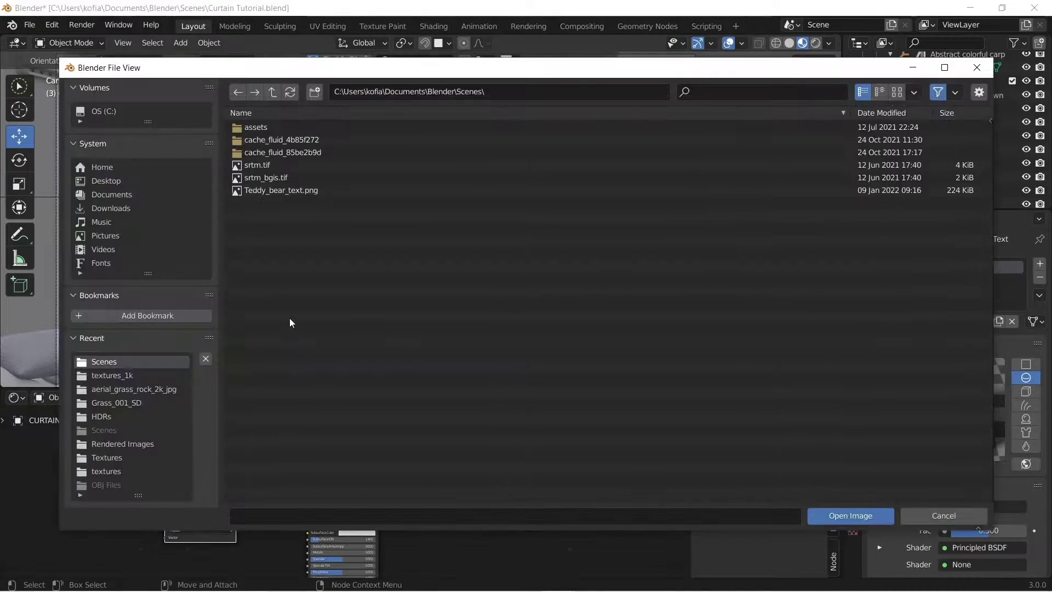
left_click(275, 90)
double_click(253, 203)
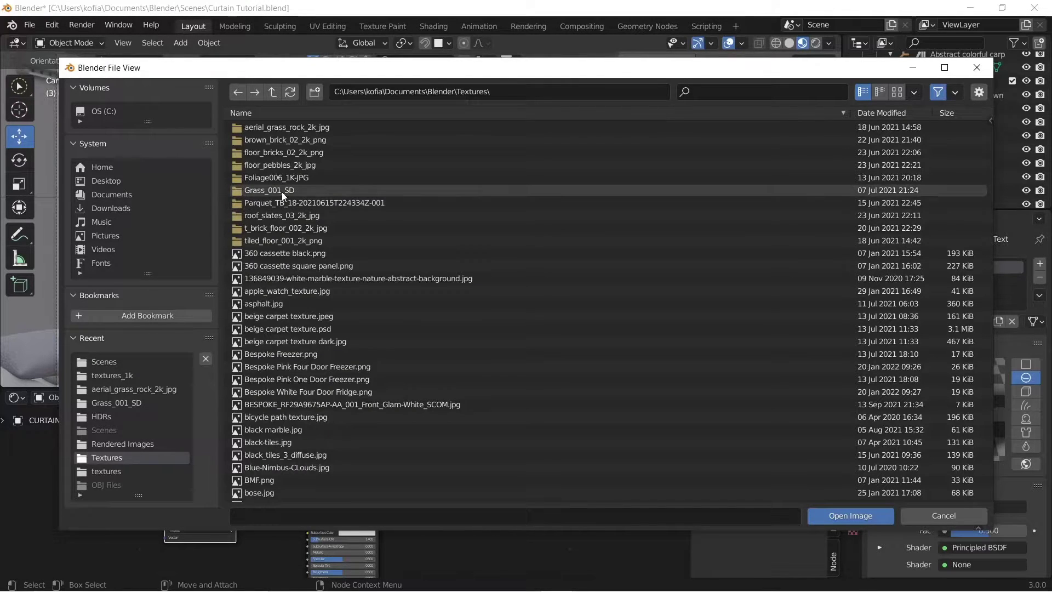
scroll(321, 276, "down", 3)
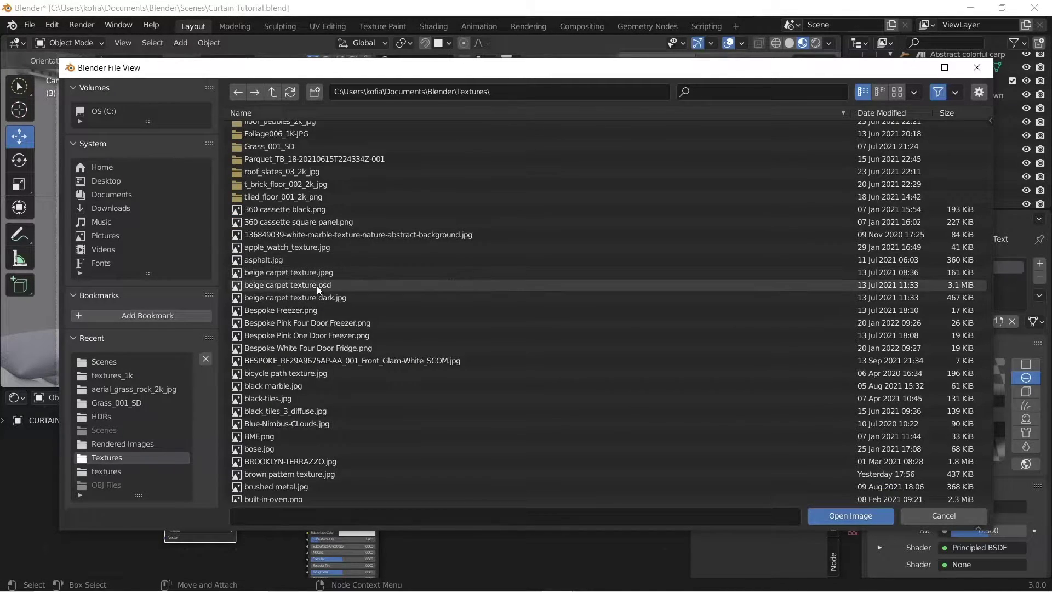
scroll(315, 287, "down", 3)
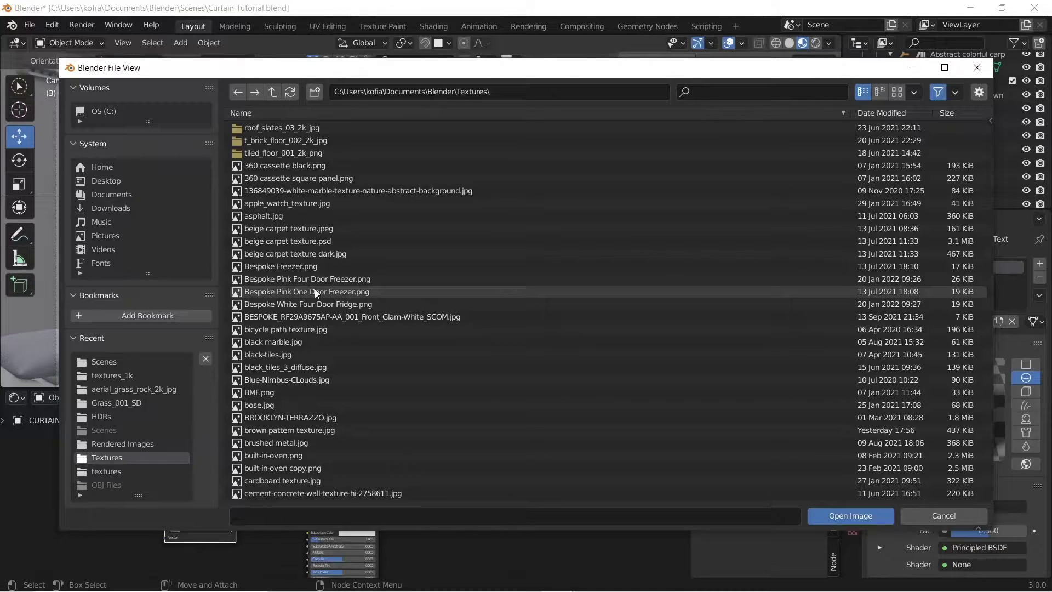
double_click(263, 431)
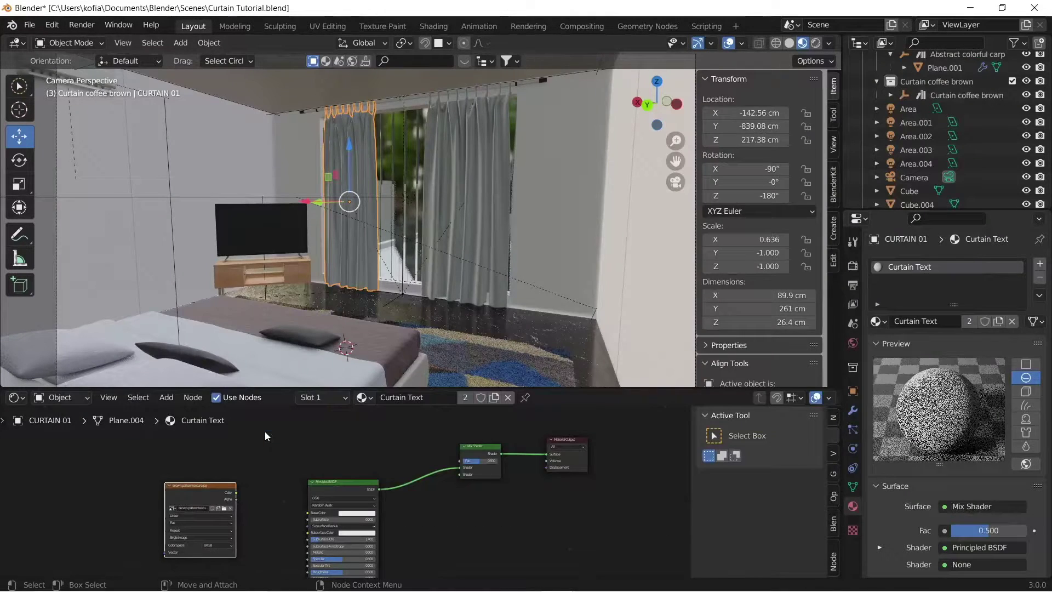
left_click_drag(235, 495, 307, 512)
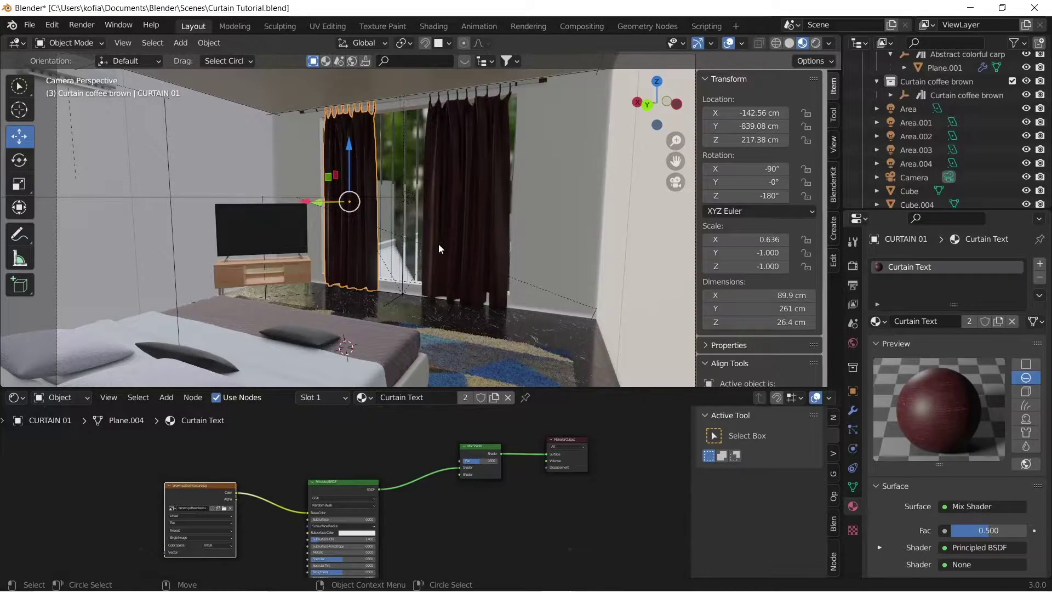
left_click_drag(337, 387, 315, 394)
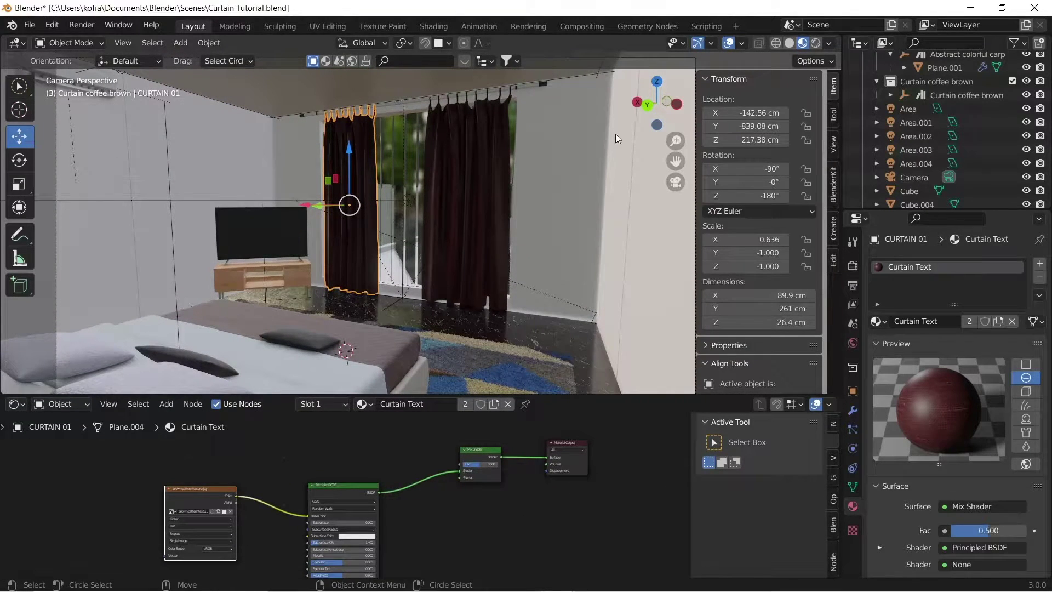
- Start rendering the scene as an image and switch the render result to Slot 1
left_click(87, 28)
left_click(110, 41)
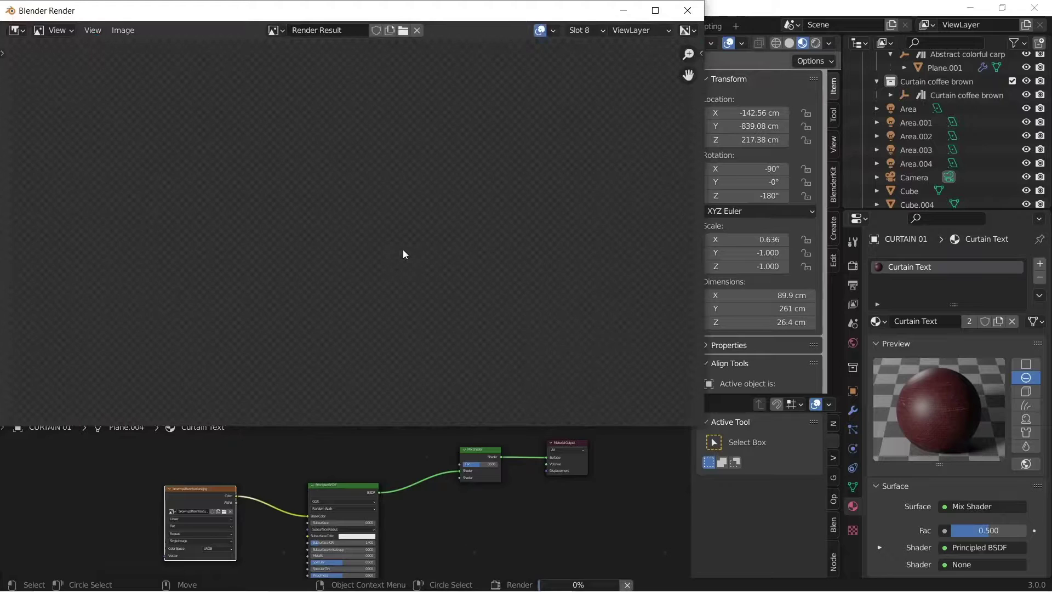
left_click(586, 30)
left_click(581, 44)
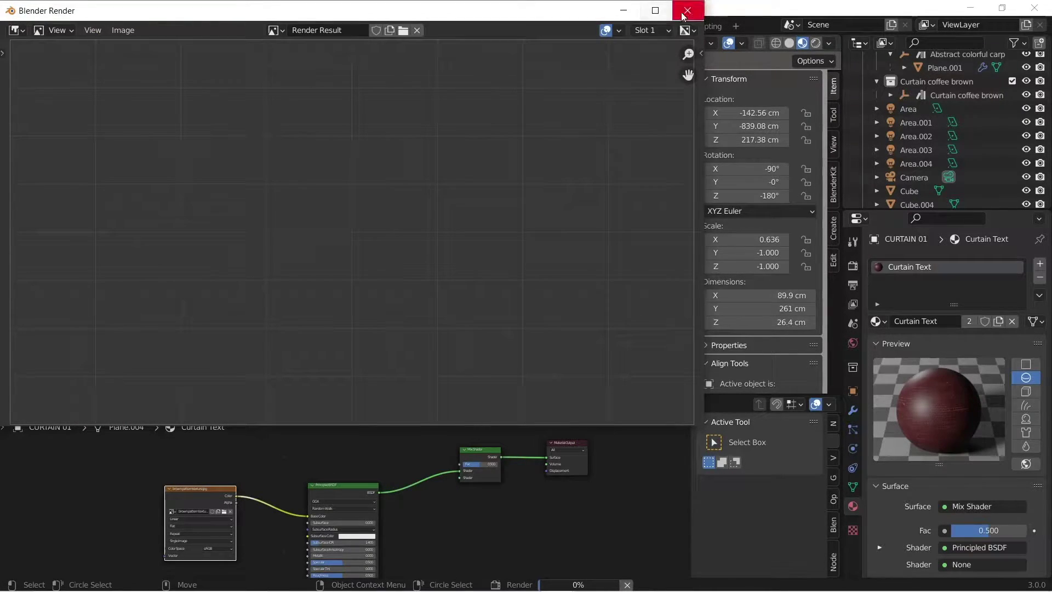
- Close the render window and reopen the render result for viewing
left_click(649, 30)
left_click(688, 11)
left_click(85, 43)
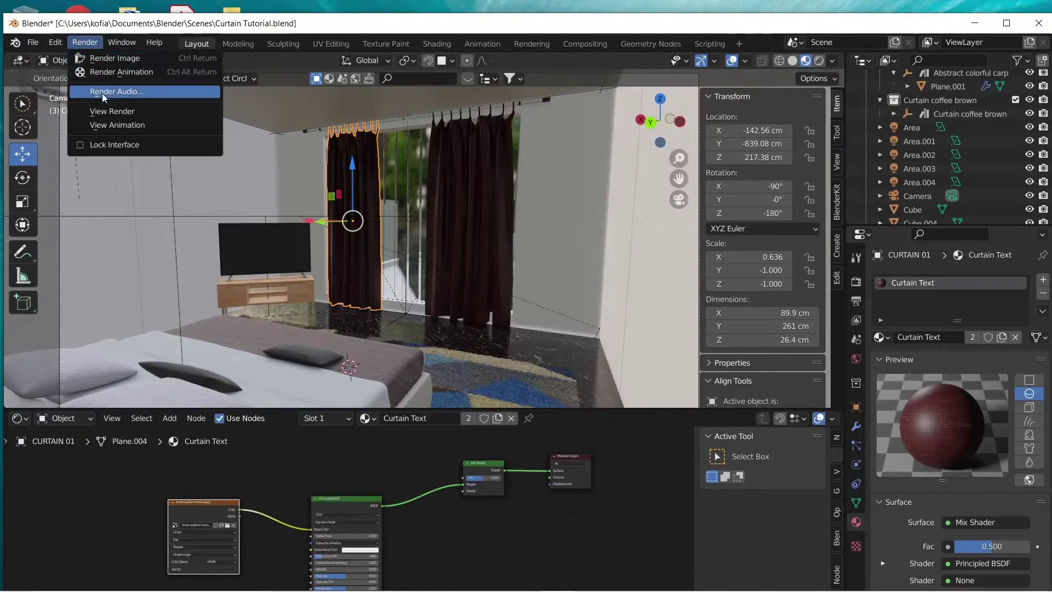
left_click(112, 111)
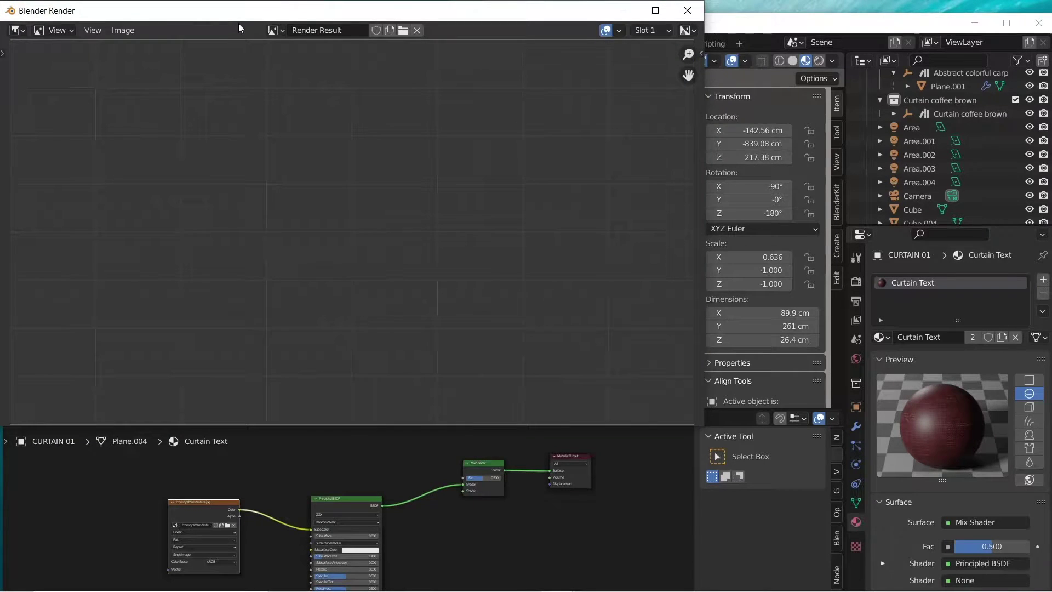
- Render the scene as an image into Slot 1, moving the render window clear of the main window, and close the finished render
left_click_drag(252, 17, 273, 74)
left_click(97, 48)
left_click(104, 61)
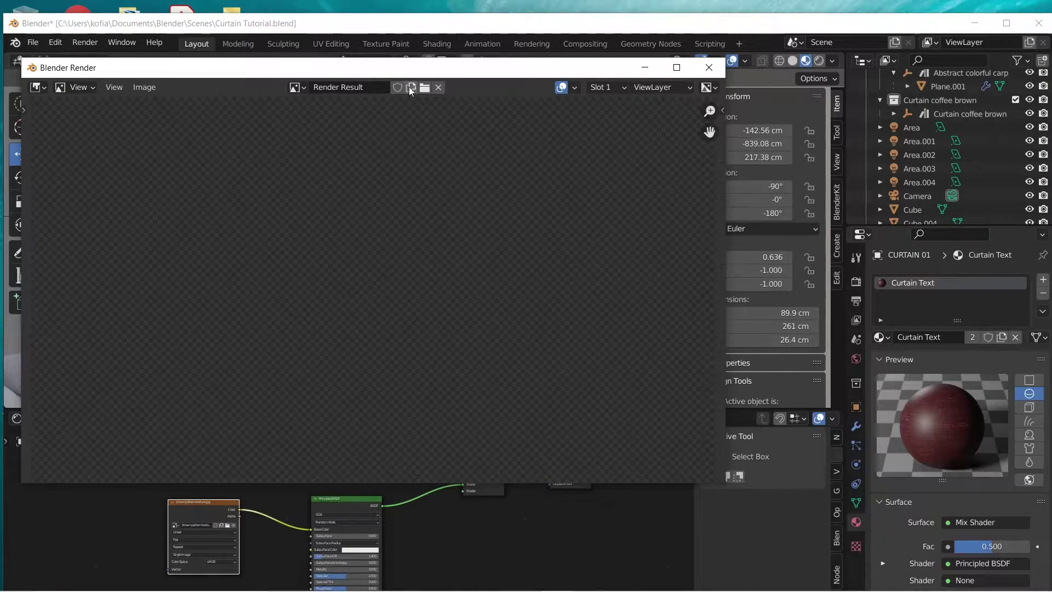
left_click_drag(400, 74, 394, 60)
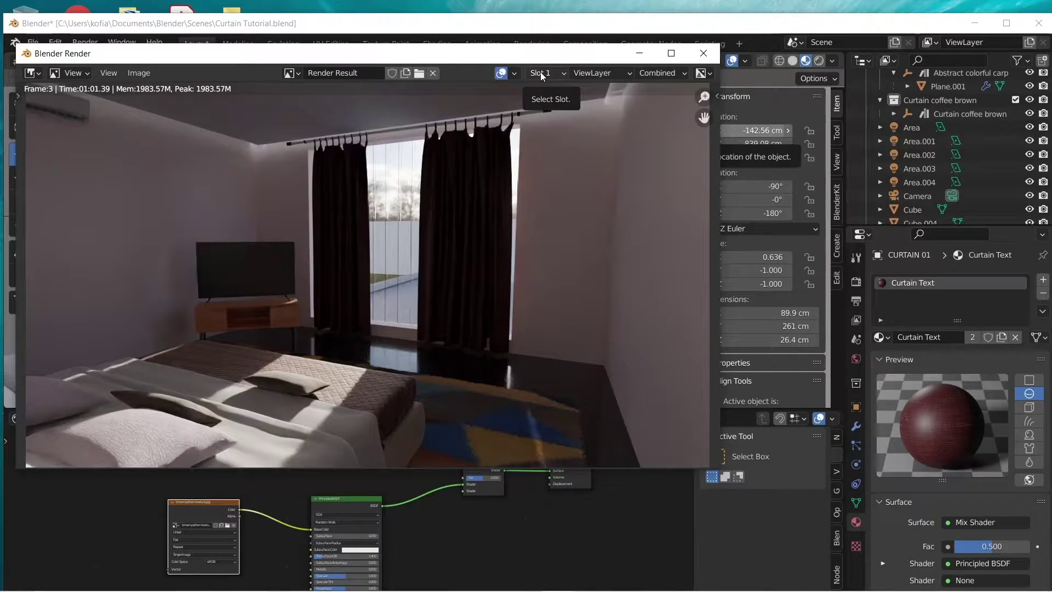
key("Escape")
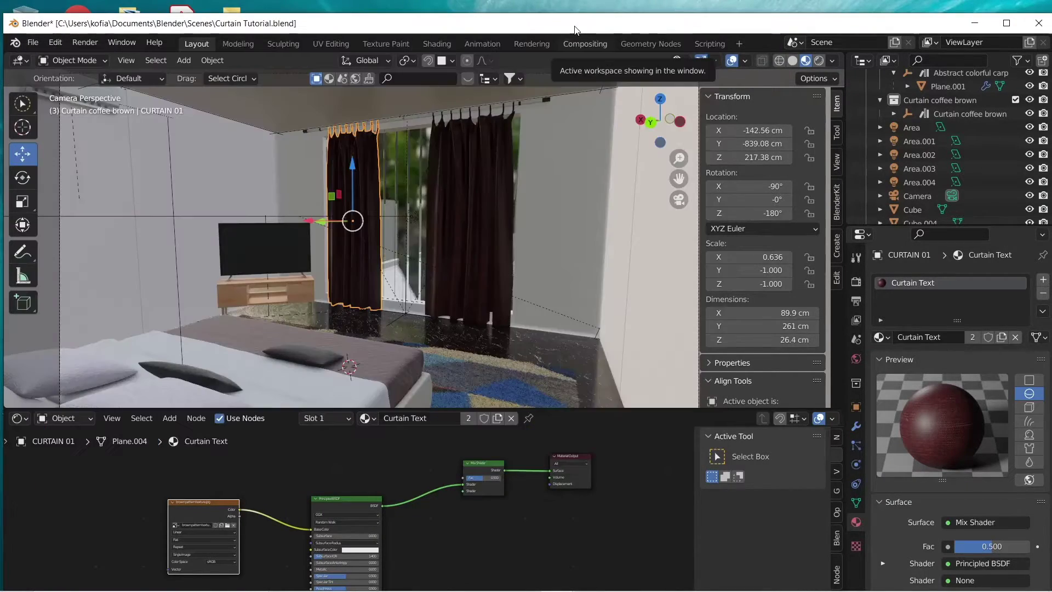
- Enlarge the node editor and set the Principled BSDF's Specular to 0 and Roughness to 1
left_click_drag(367, 408, 381, 269)
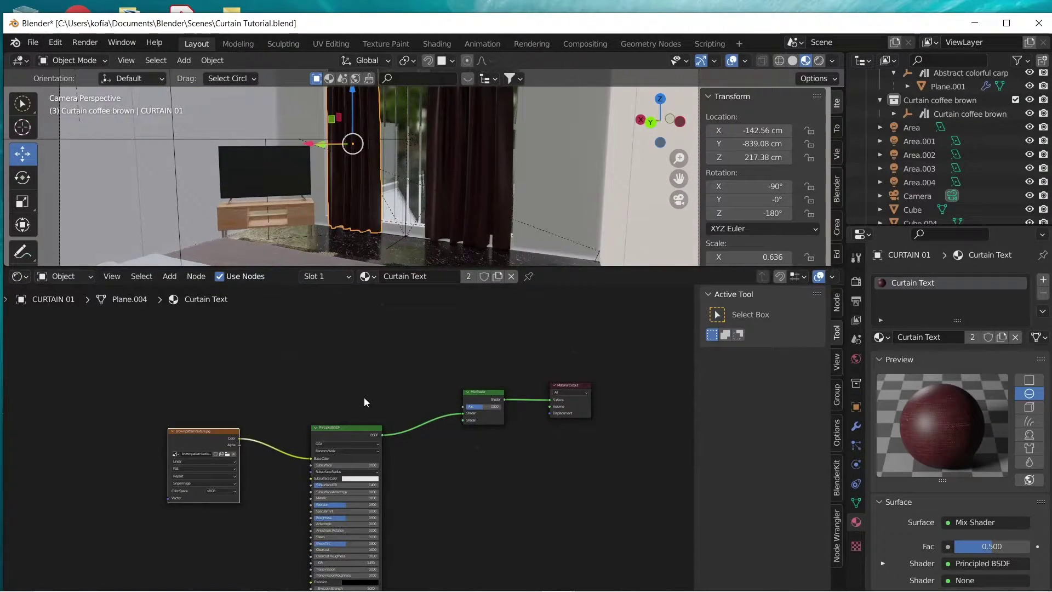
scroll(364, 396, "up", 5)
middle_click_drag(460, 525, 458, 406)
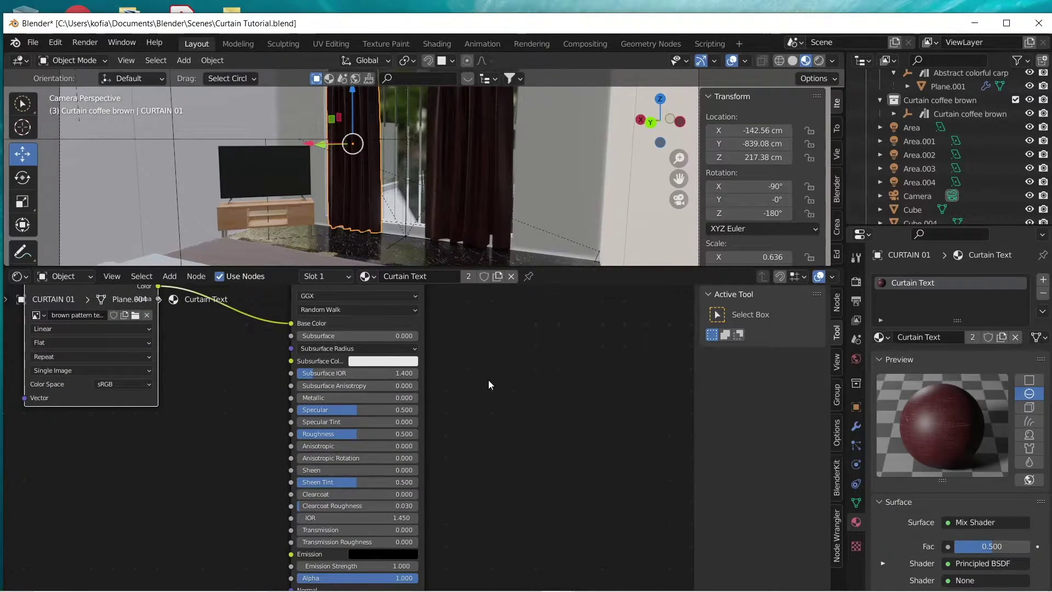
left_click(366, 409)
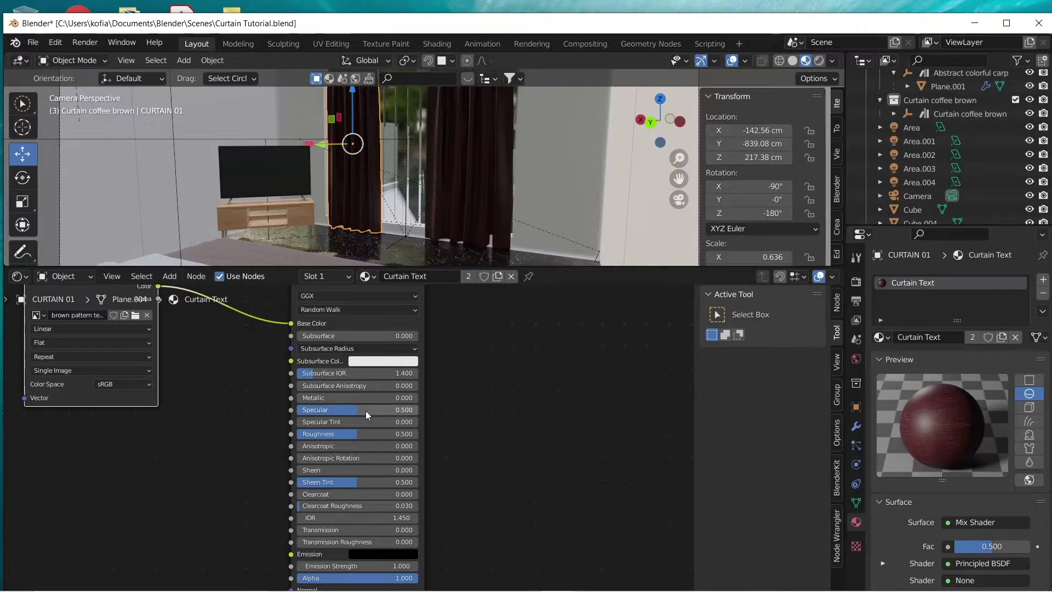
type("0")
key("Return")
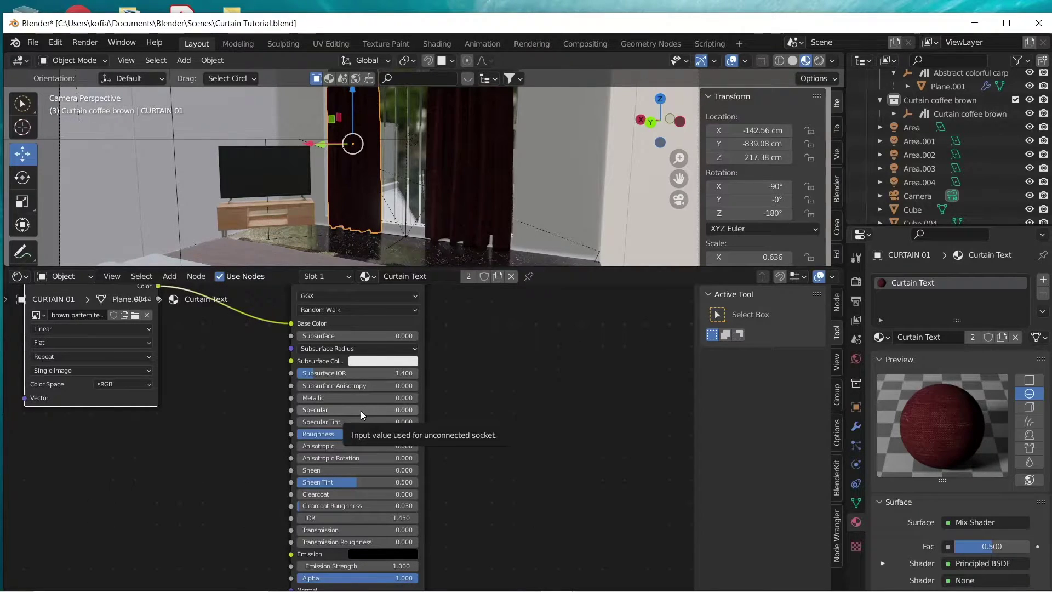
double_click(345, 433)
type("1")
key("Return")
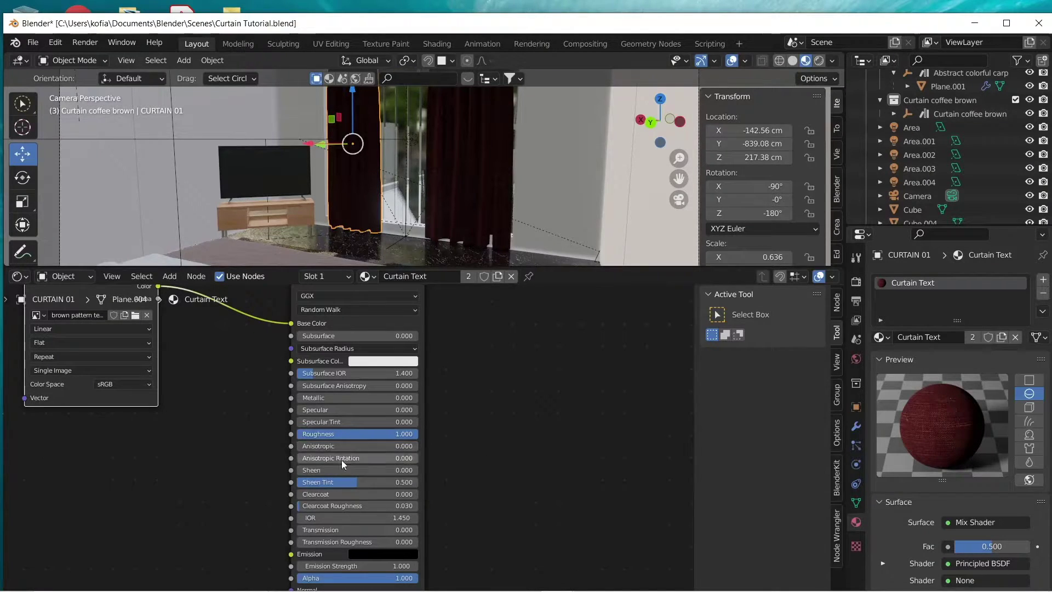
- Set the Principled BSDF's Transmission to 0.75 and its Alpha to 0.85
left_click(328, 530)
type(".75")
key("Return")
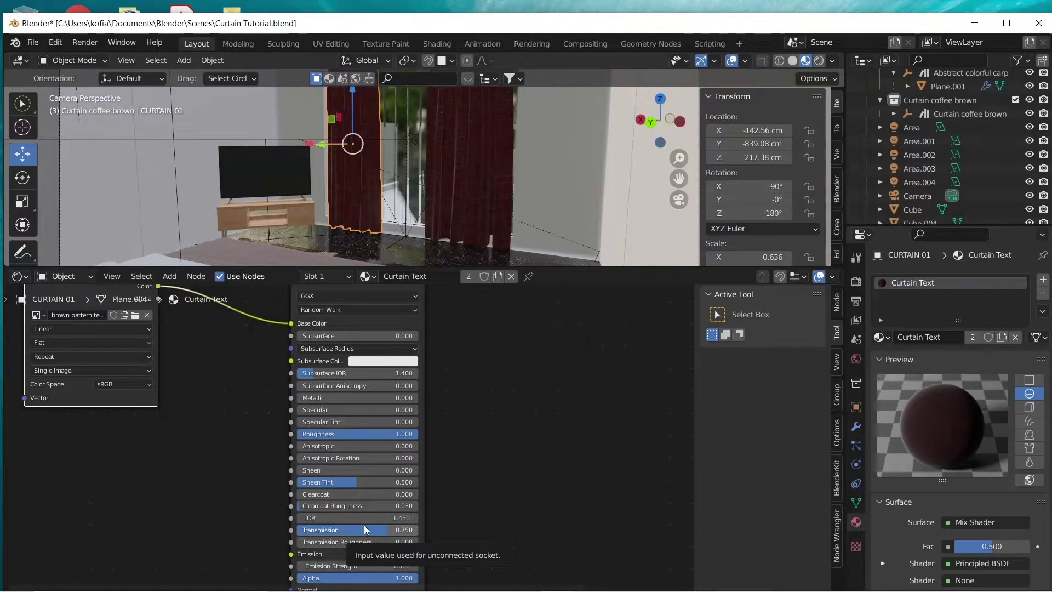
scroll(366, 529, "down", 2)
scroll(335, 542, "up", 1)
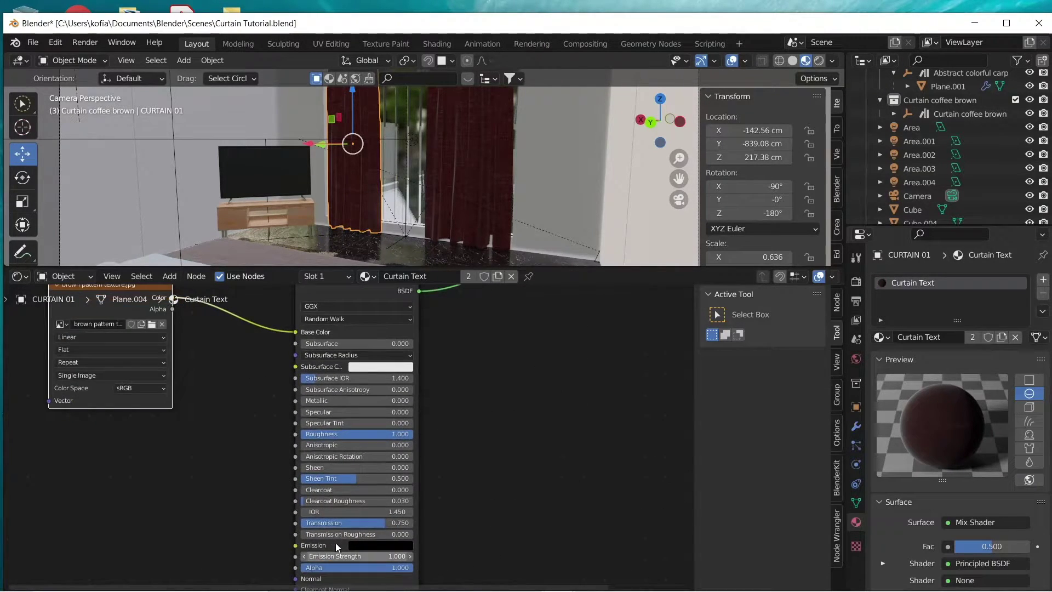
middle_click_drag(367, 572, 361, 468)
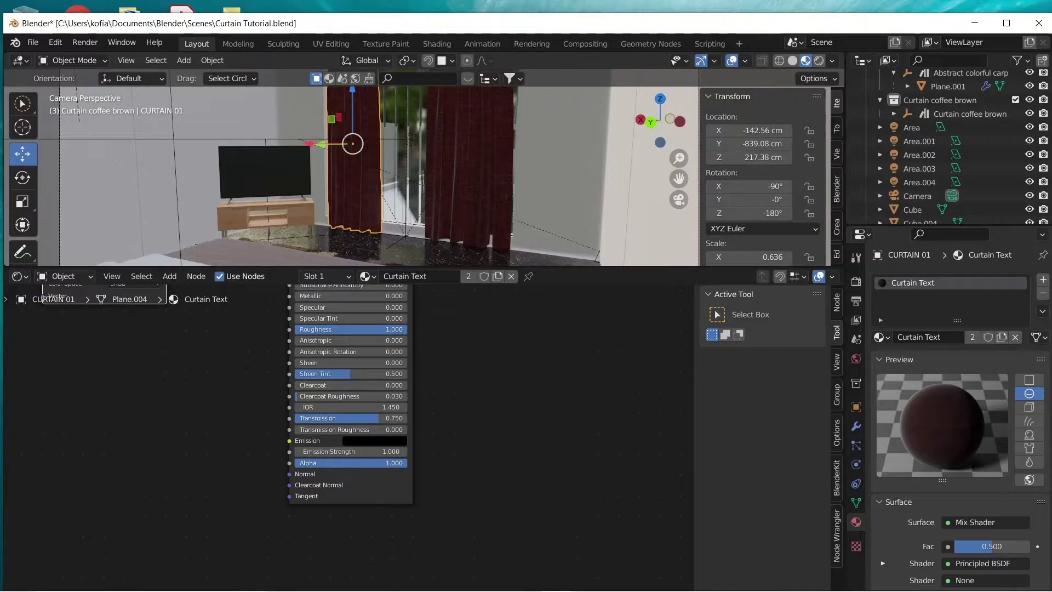
double_click(361, 463)
type("0.85")
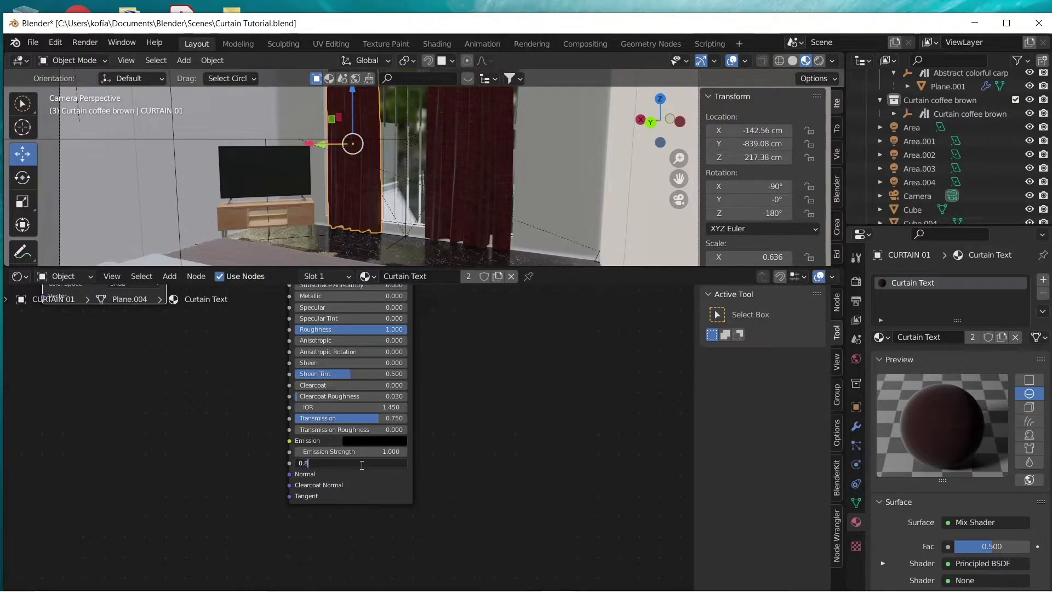
key("Return")
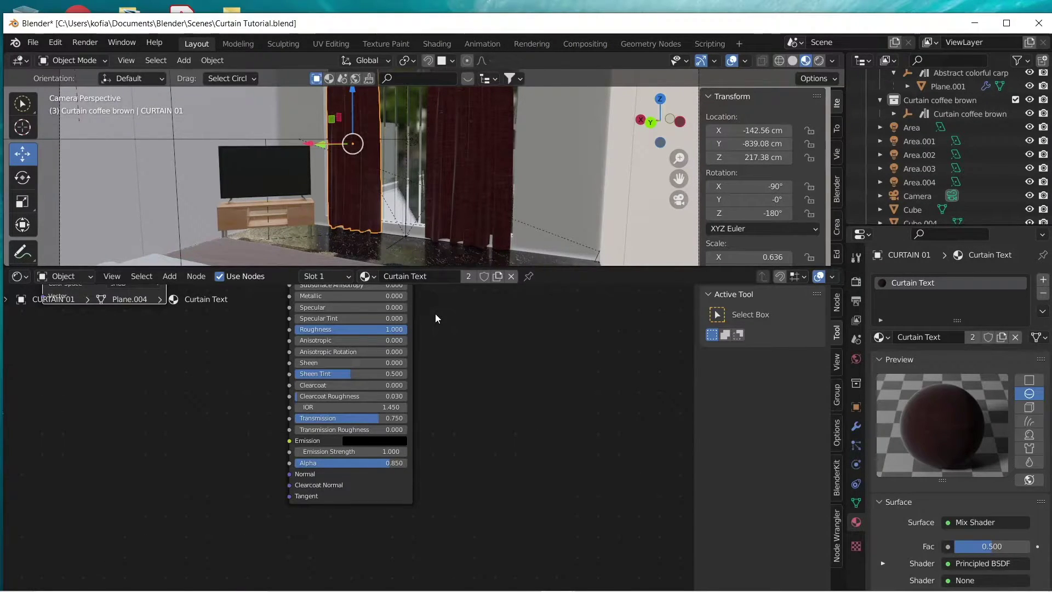
- Switch the render result to the empty Slot 2 and render the scene as an image
scroll(435, 318, "up", 8, "shift")
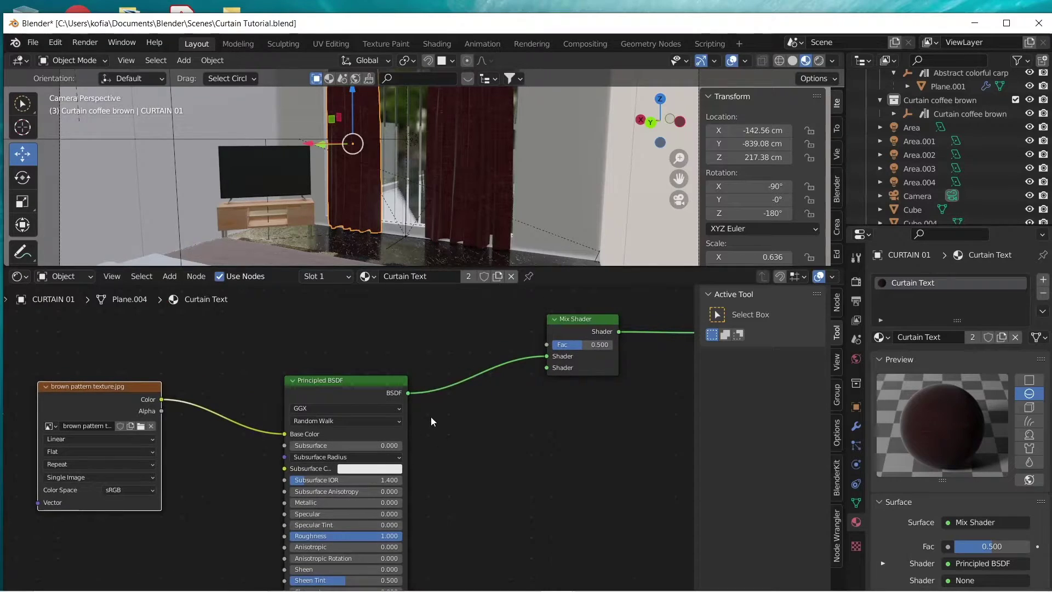
left_click(85, 43)
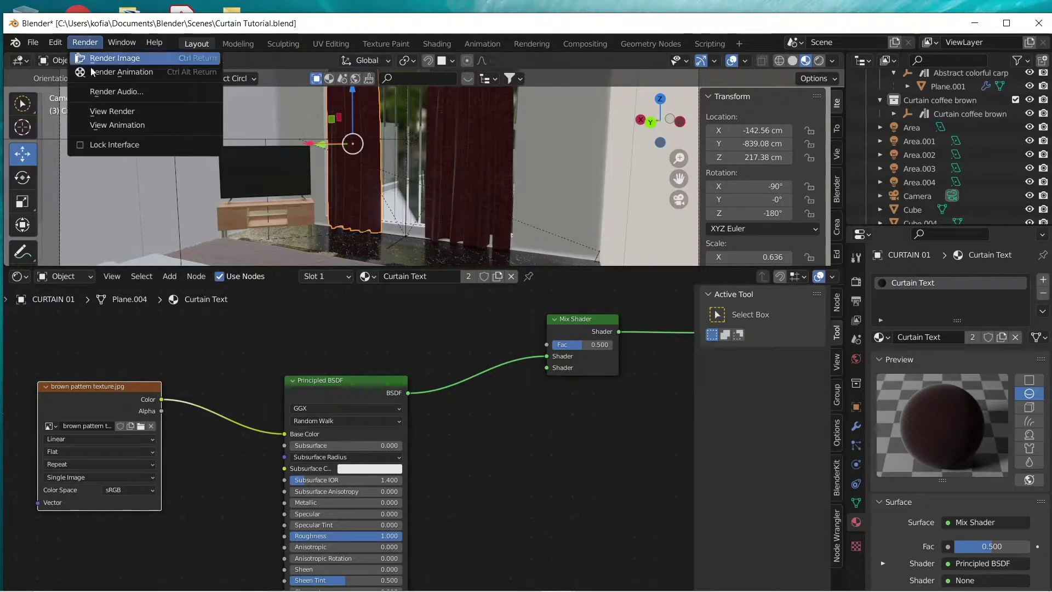
left_click(111, 110)
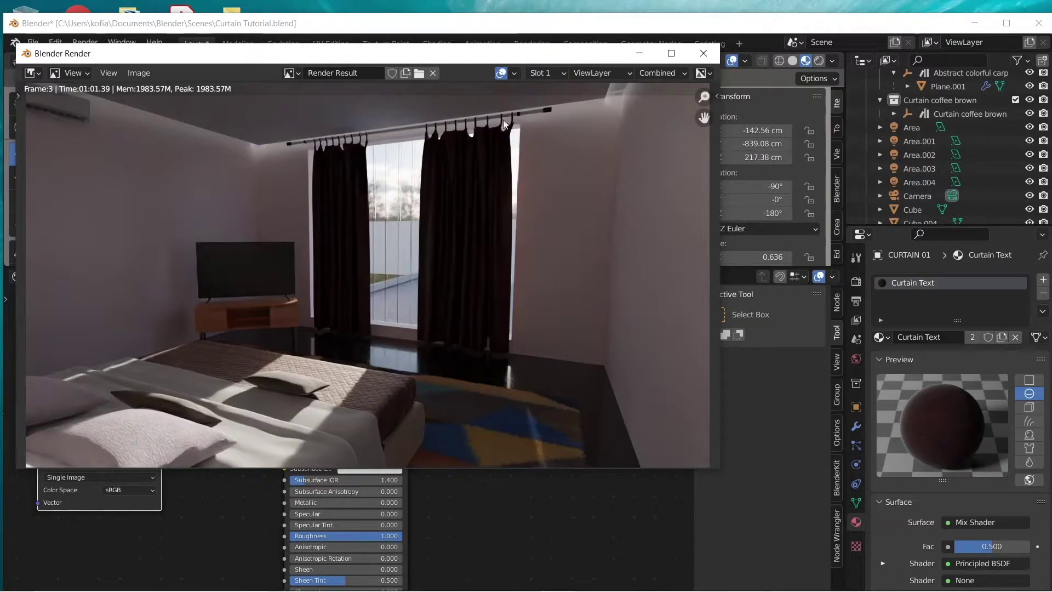
left_click(541, 73)
left_click(553, 102)
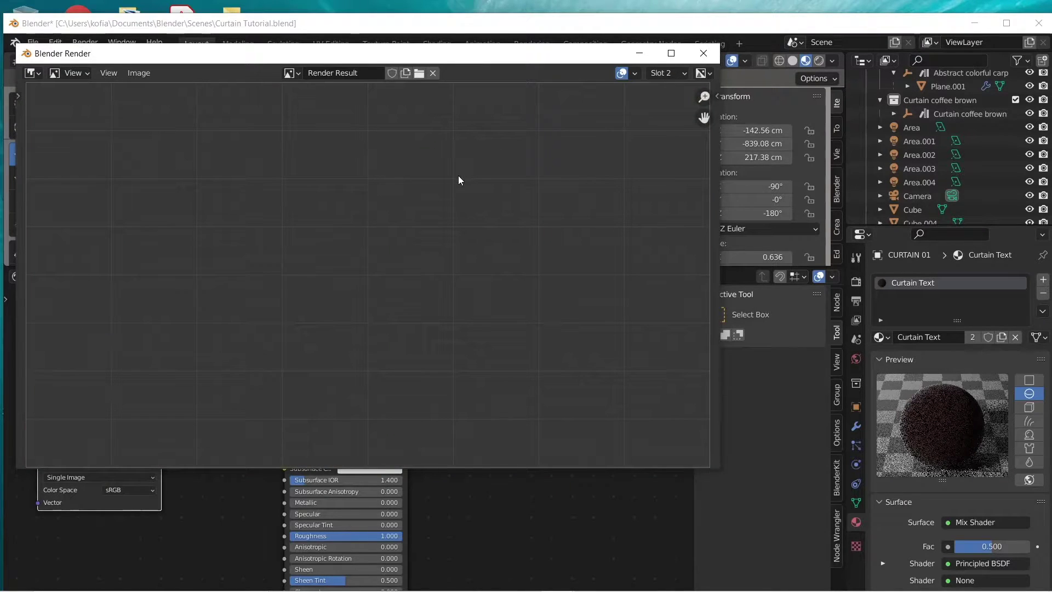
left_click(89, 42)
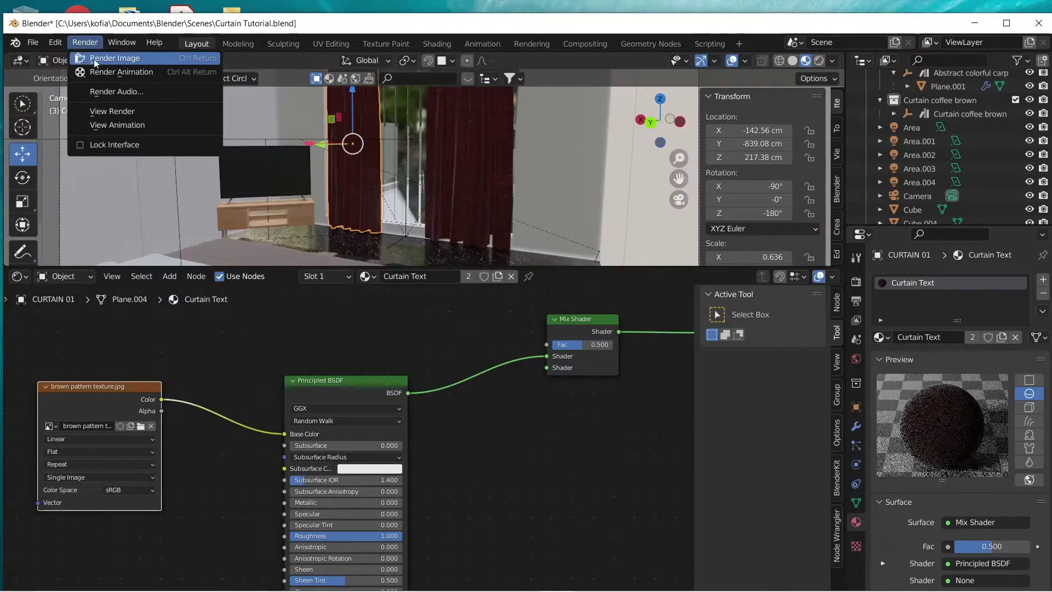
left_click(110, 58)
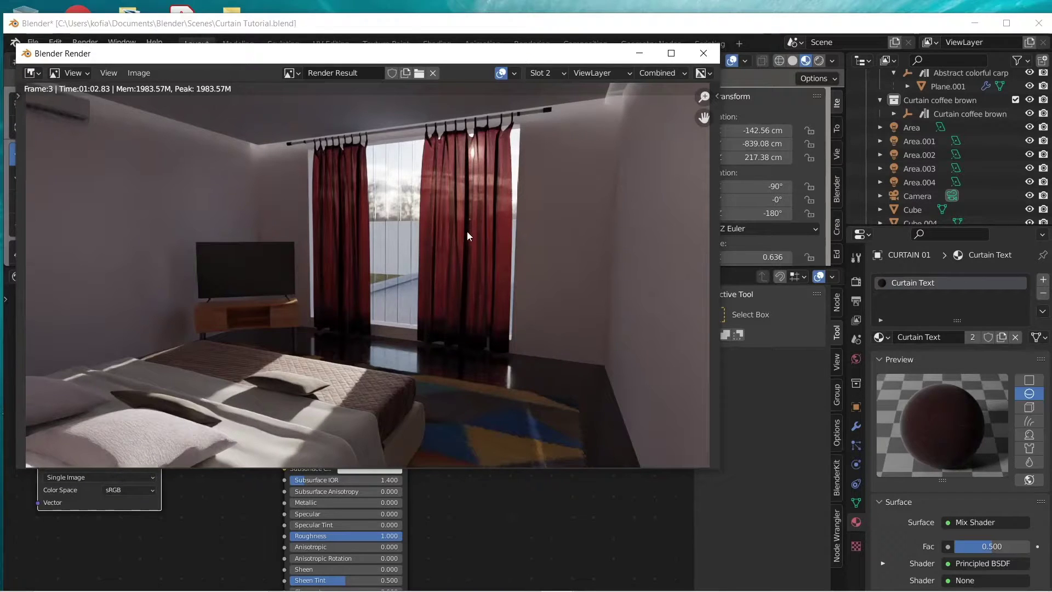
- Compare the curtains in the Slot 1 and Slot 2 renders and close the render window
left_click(547, 77)
left_click(547, 87)
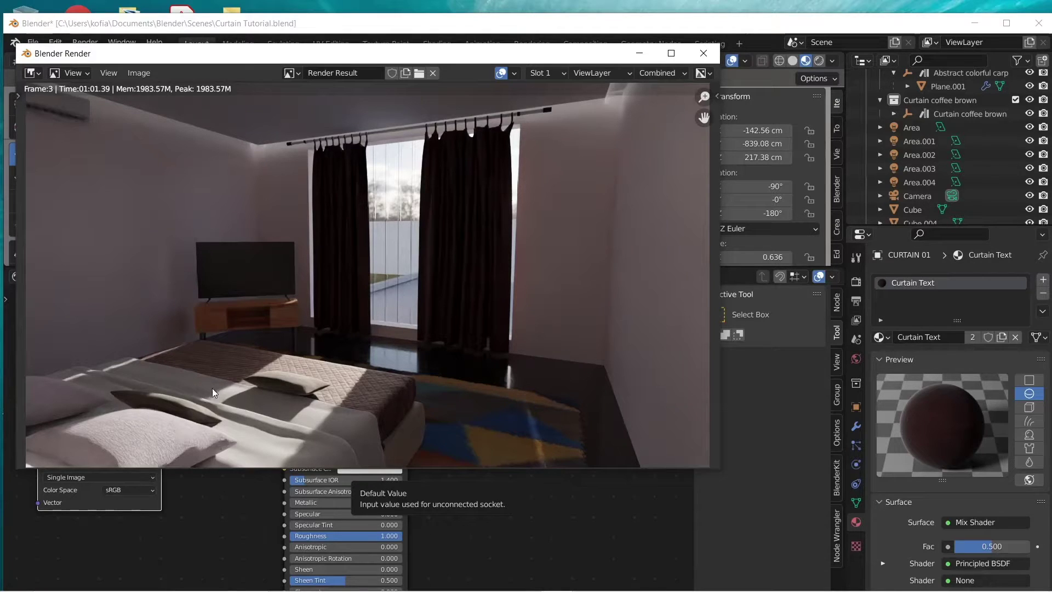
left_click(544, 73)
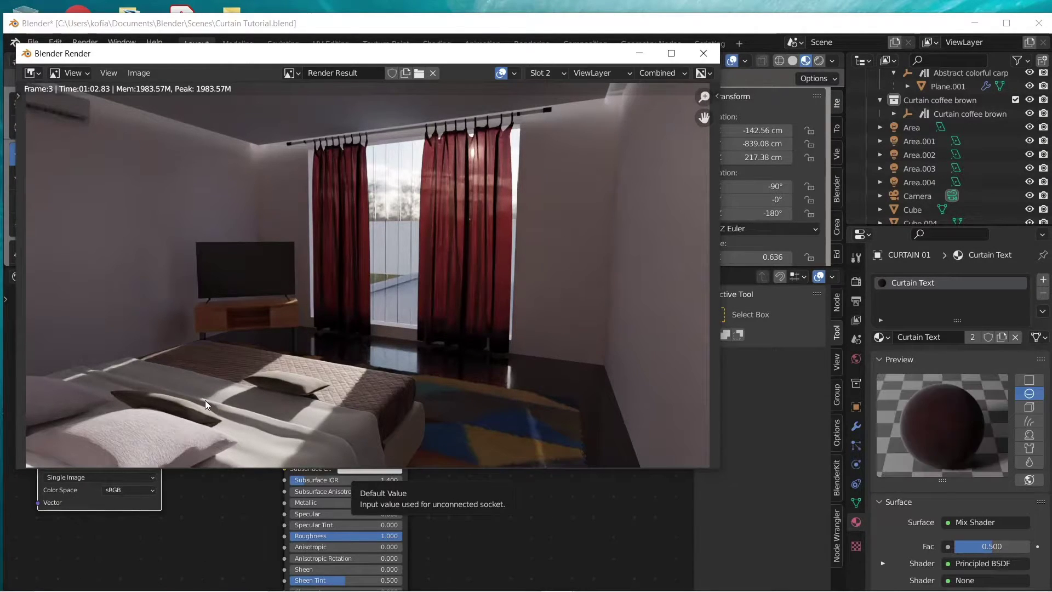
key("Escape")
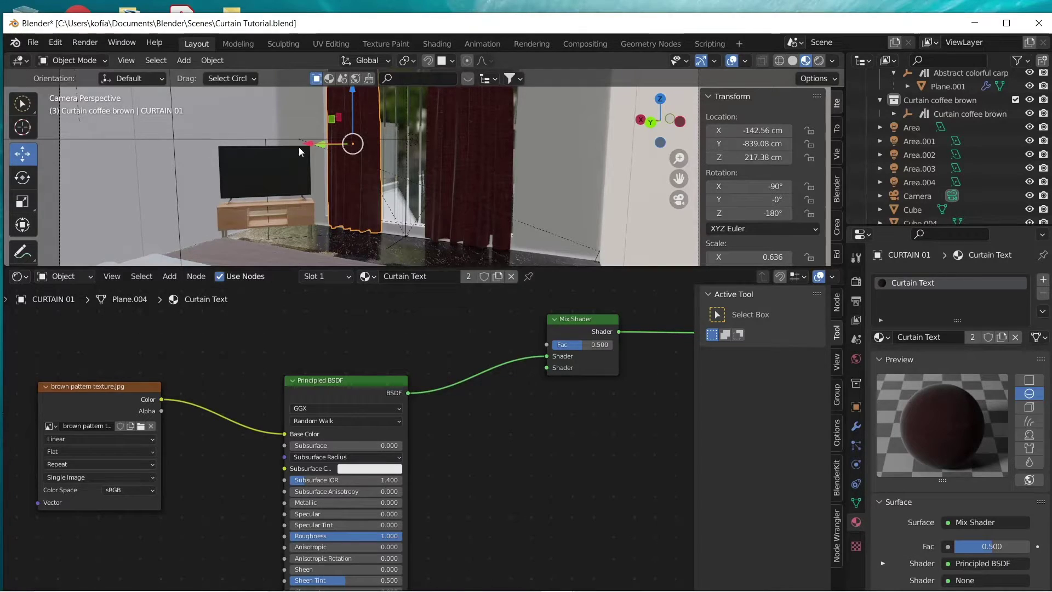
- Set the Mix Shader's Fac to 0.15 in the Curtain Text material
left_click(575, 345)
type("0.15")
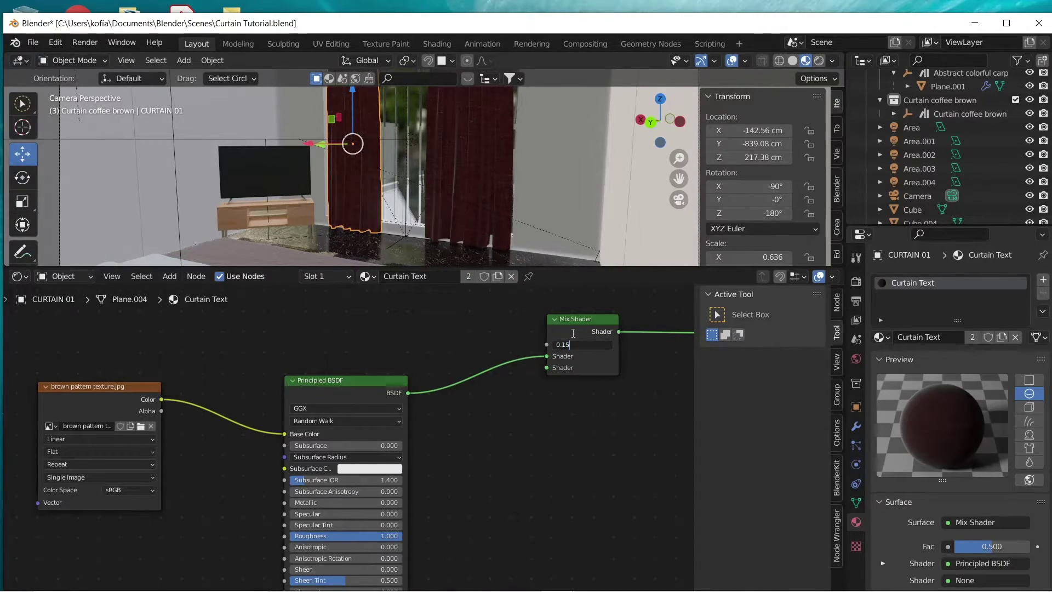
key("Return")
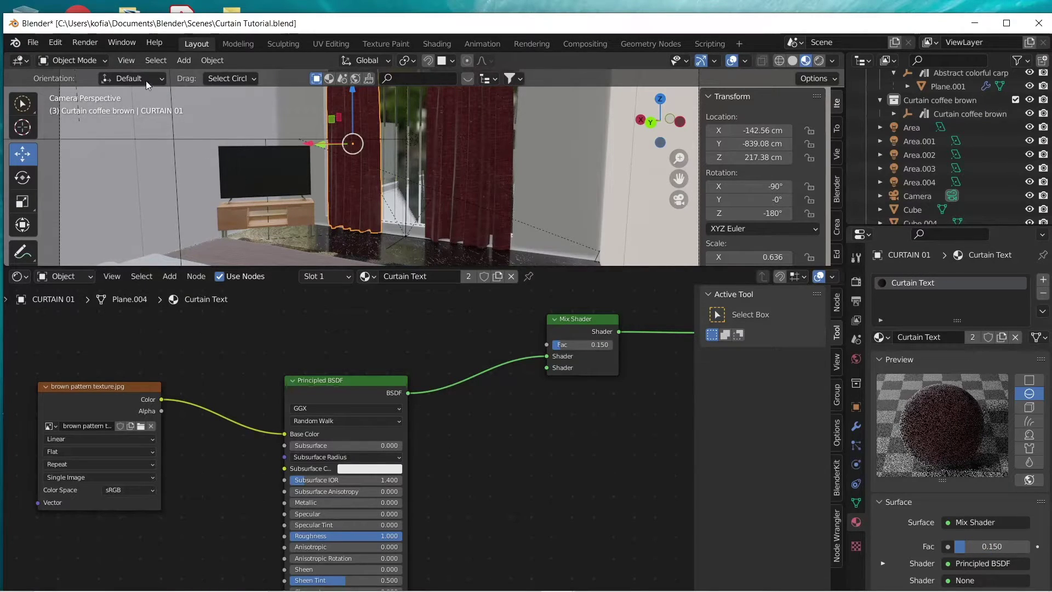
- Switch the render result to Slot 3 and render the scene with the new mix factor
left_click(88, 45)
left_click(102, 111)
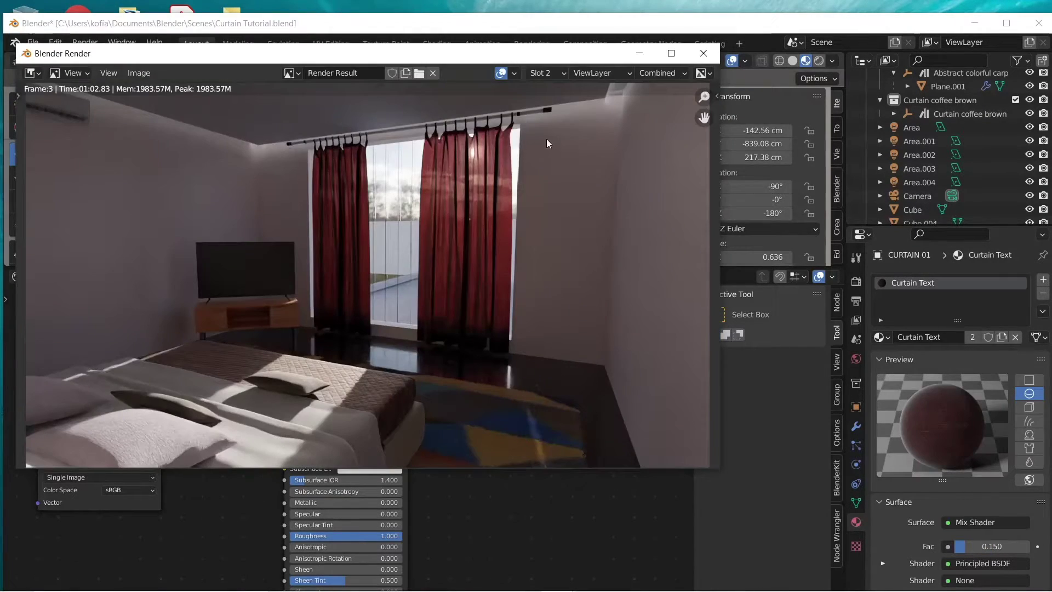
left_click(566, 74)
left_click(544, 114)
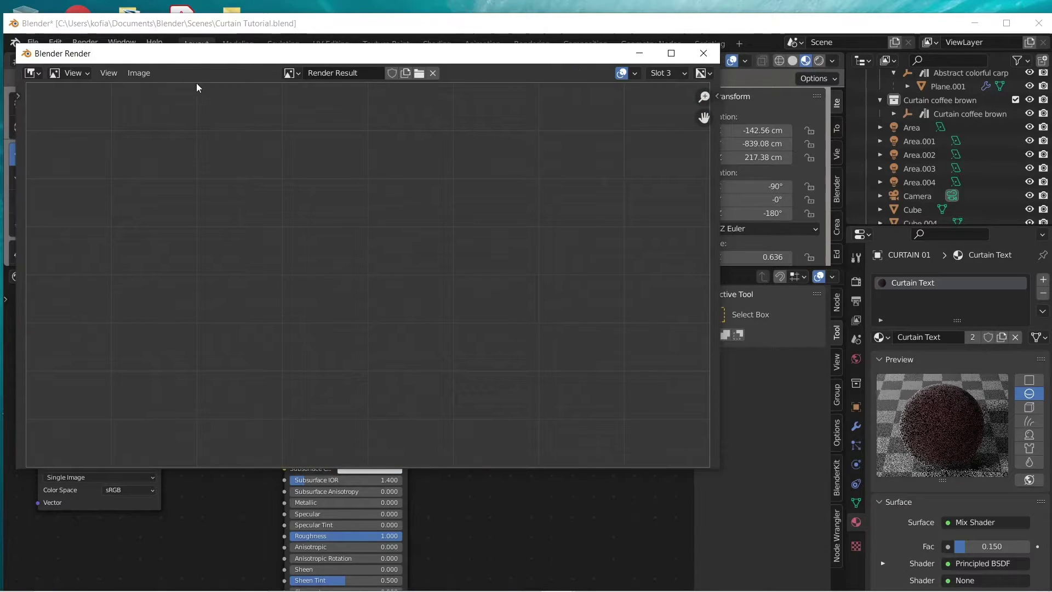
left_click(85, 43)
left_click(103, 59)
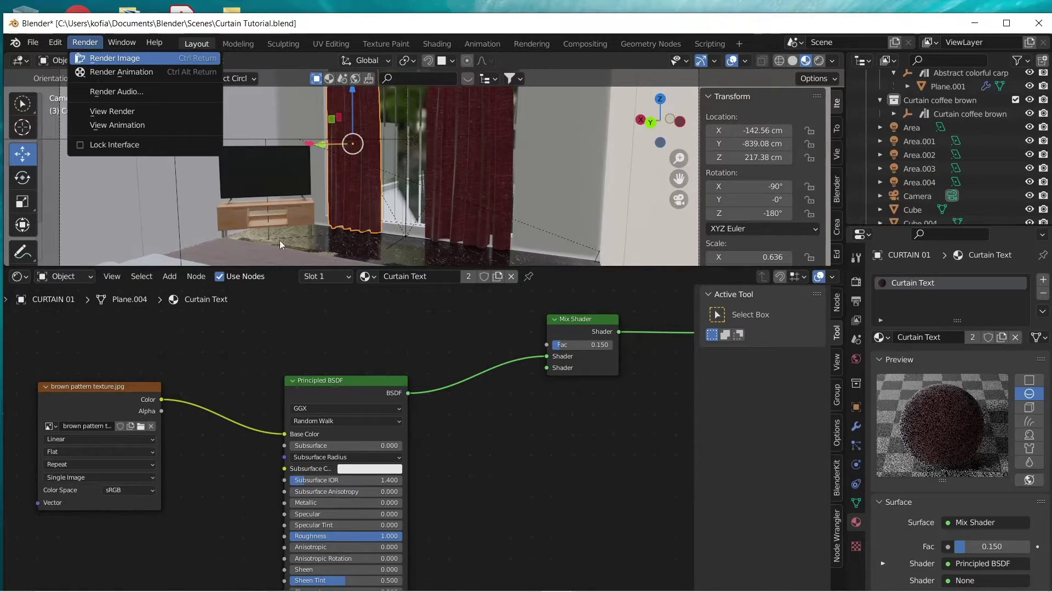
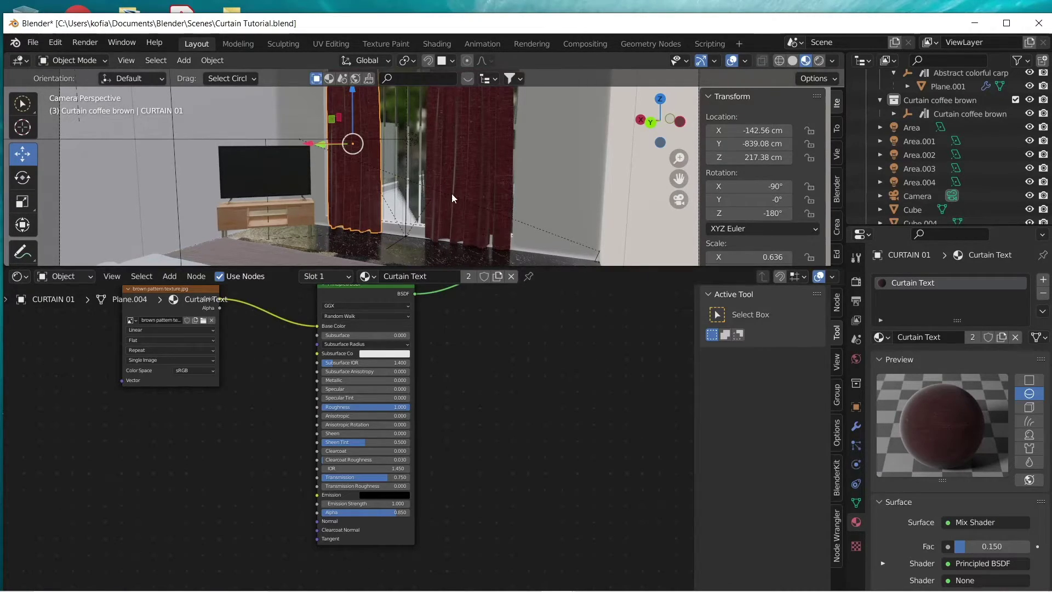
- Set the Principled BSDF's Alpha to 0.5 in the Curtain Text material
left_click(370, 518)
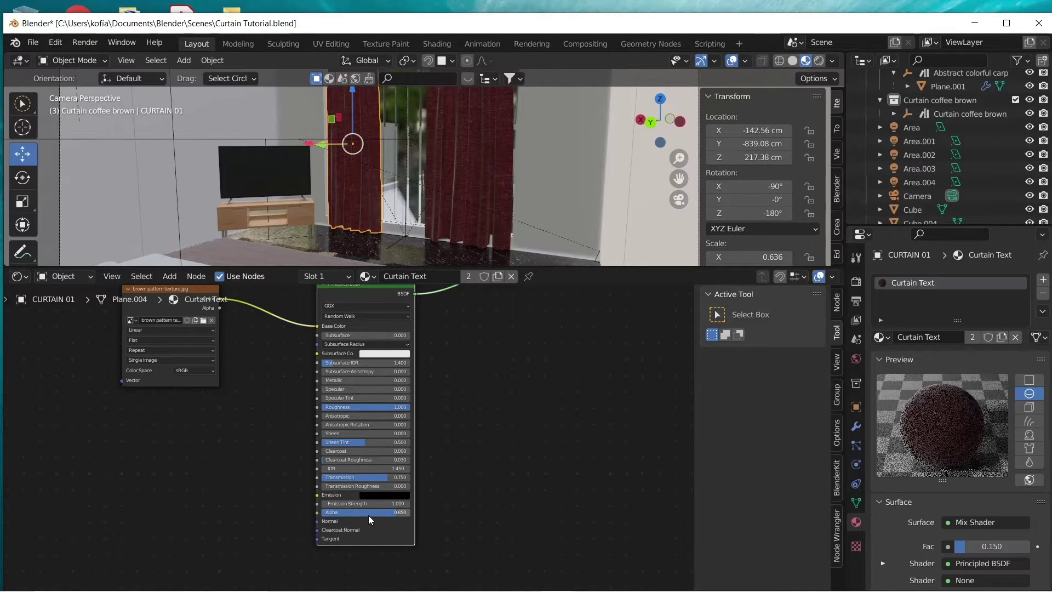
left_click(369, 513)
type("0.5")
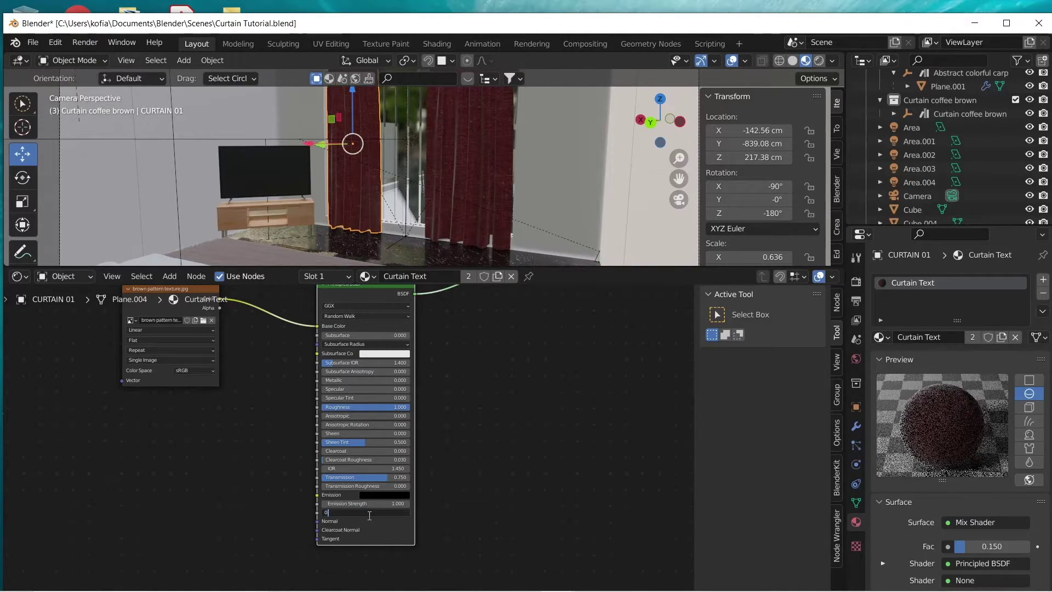
key("Return")
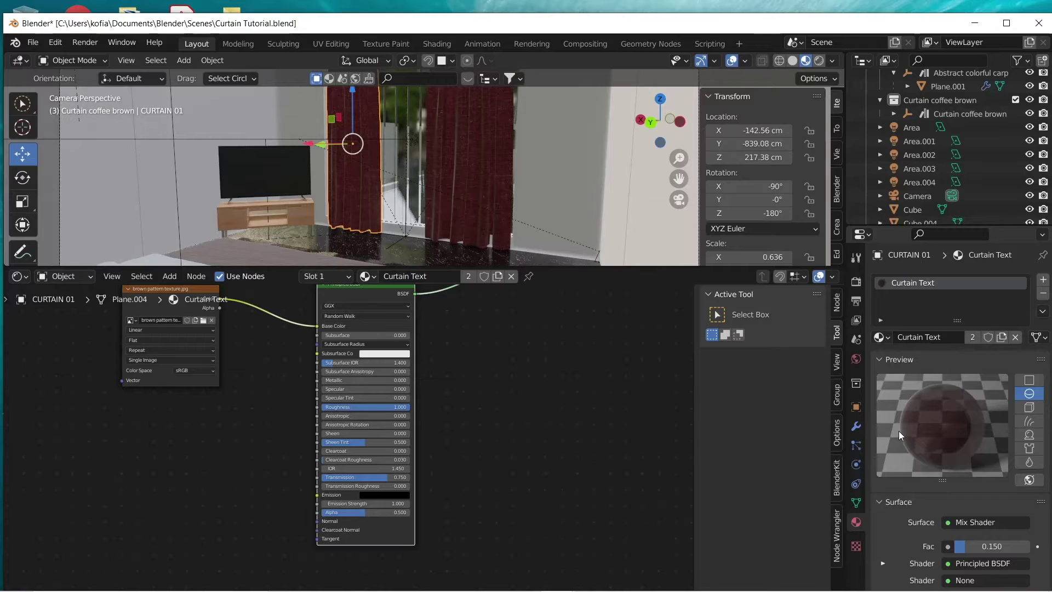
- Switch the render result to Slot 4 and render the scene with the new alpha value
left_click(85, 42)
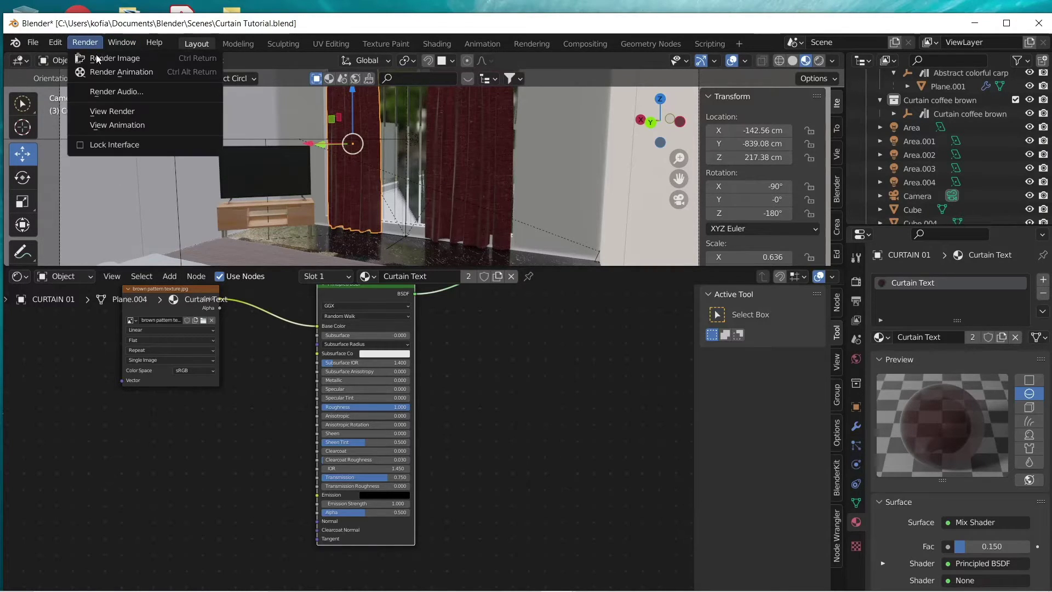
left_click(106, 113)
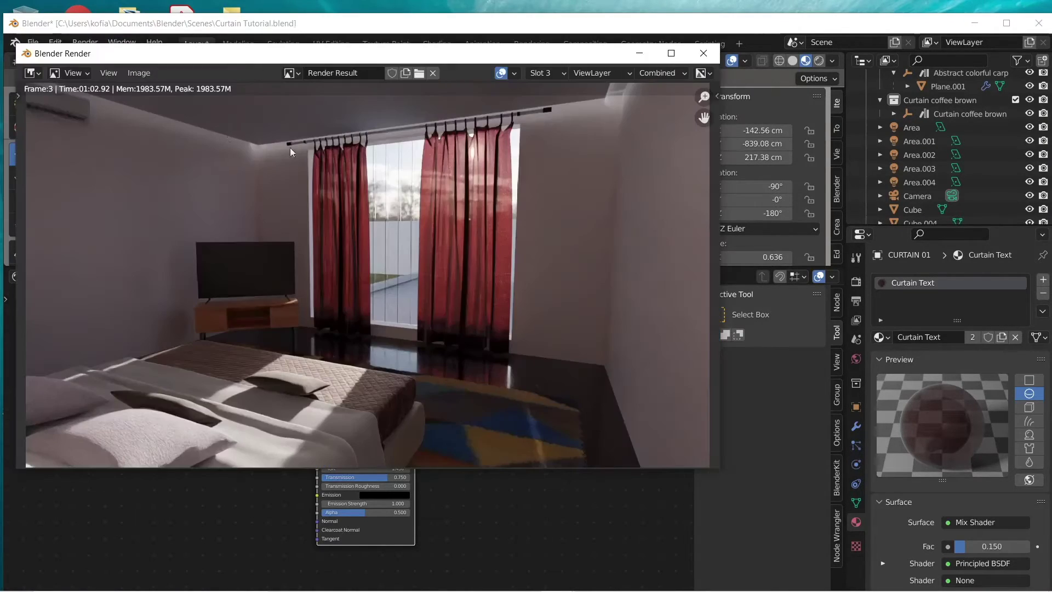
left_click(538, 74)
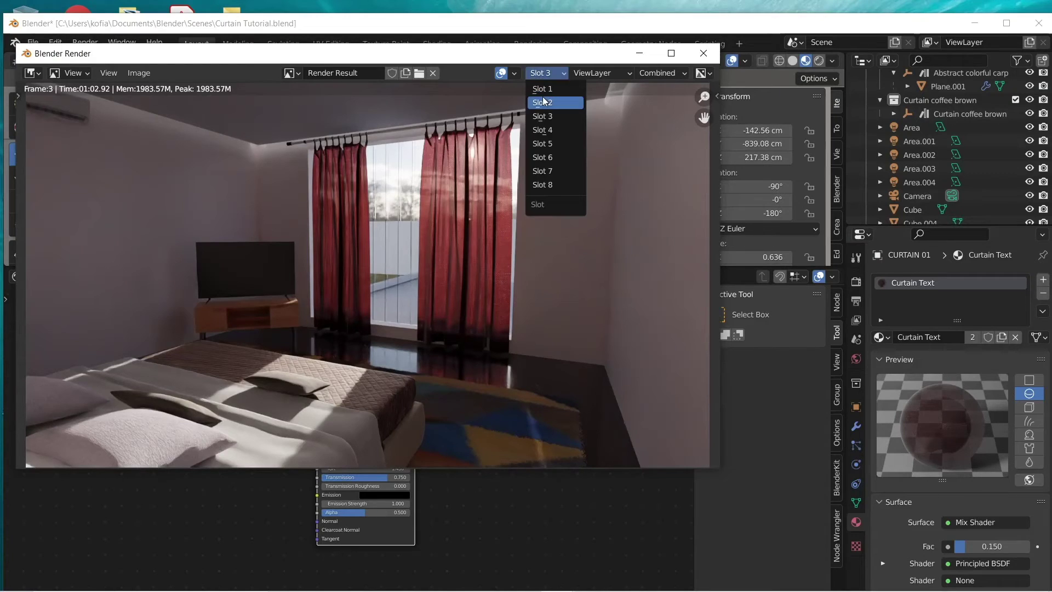
left_click(531, 132)
left_click(85, 42)
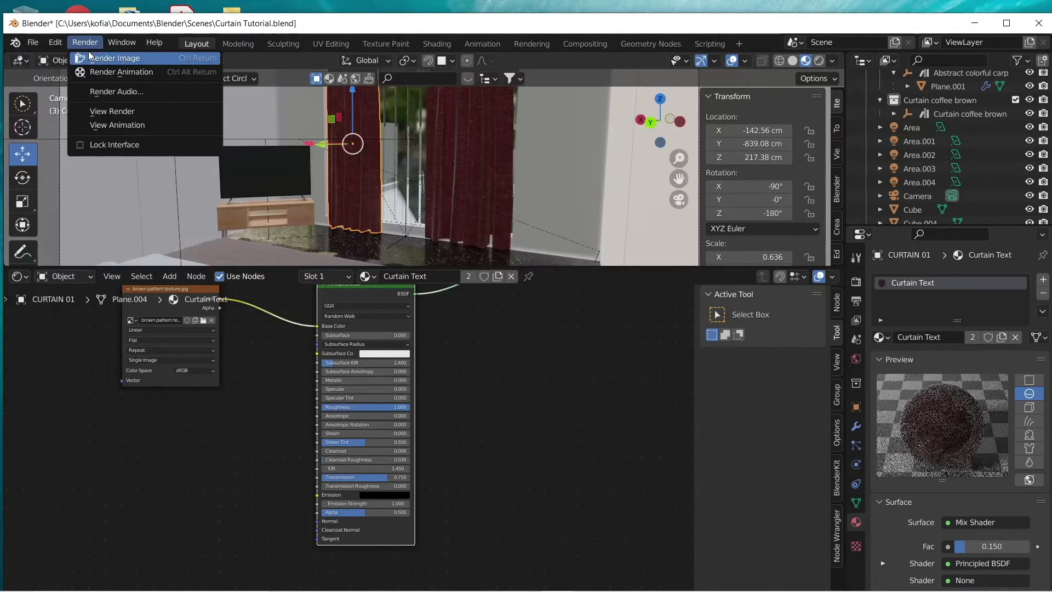
key("Return")
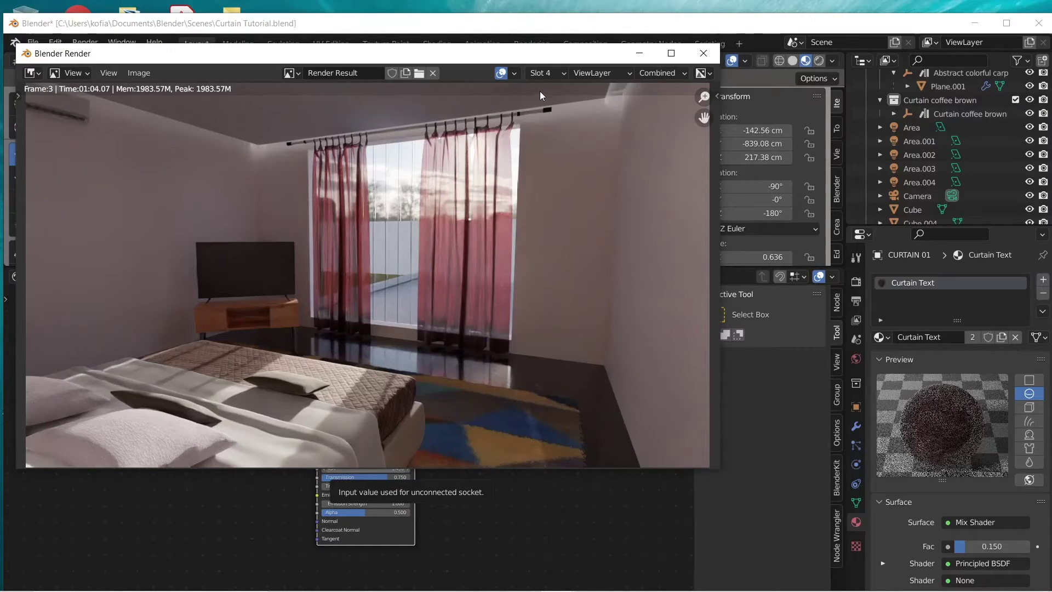
- Compare the curtains' transparency across the renders in Slots 1 to 4, finishing on Slot 4
left_click(545, 75)
left_click(548, 117)
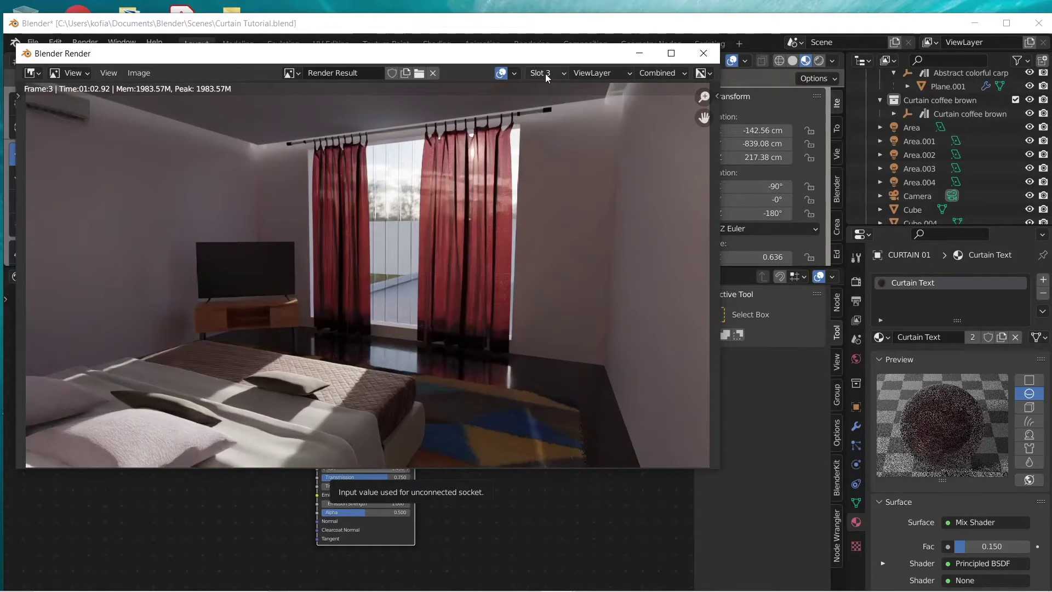
left_click(544, 74)
left_click(544, 101)
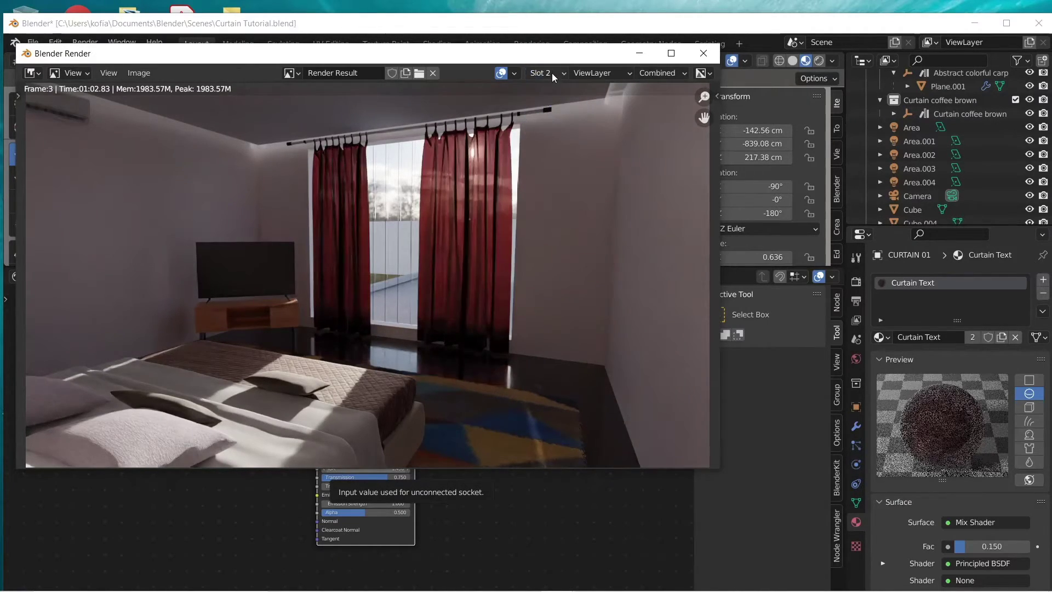
left_click(551, 73)
left_click(550, 87)
left_click(546, 72)
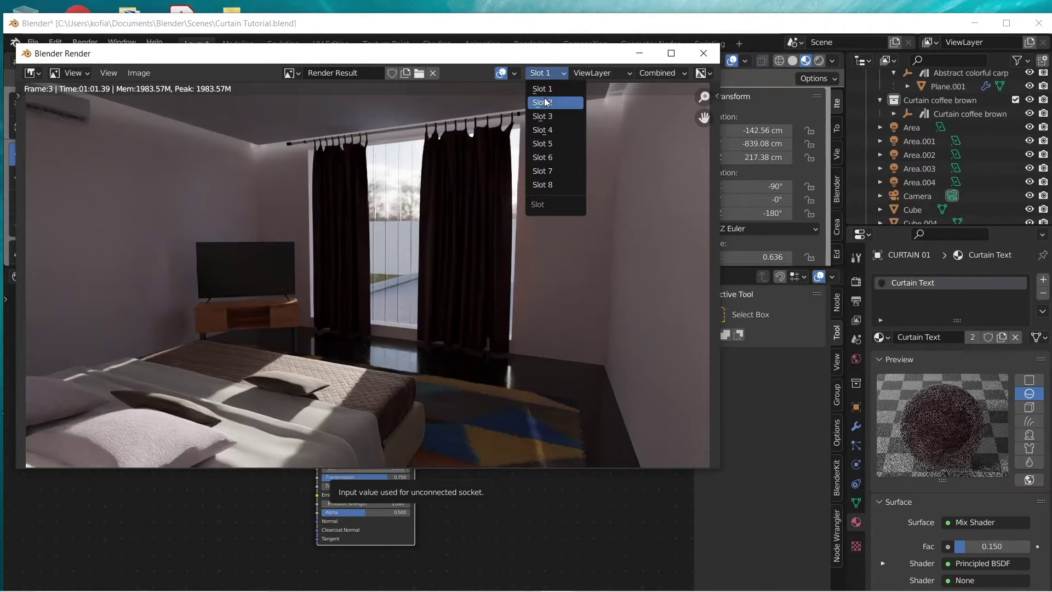
left_click(544, 103)
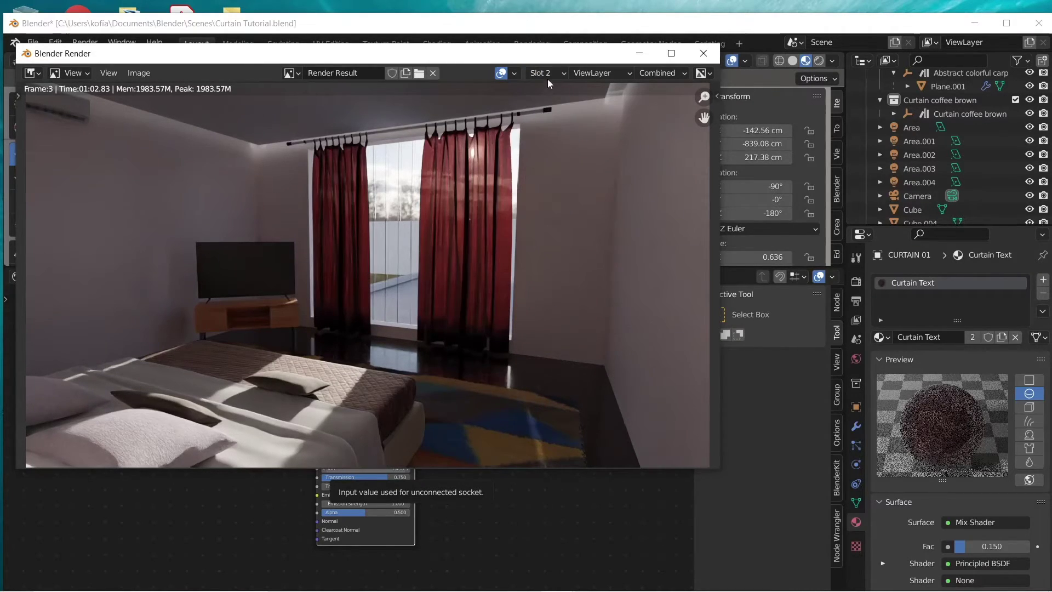
left_click(548, 79)
left_click(545, 116)
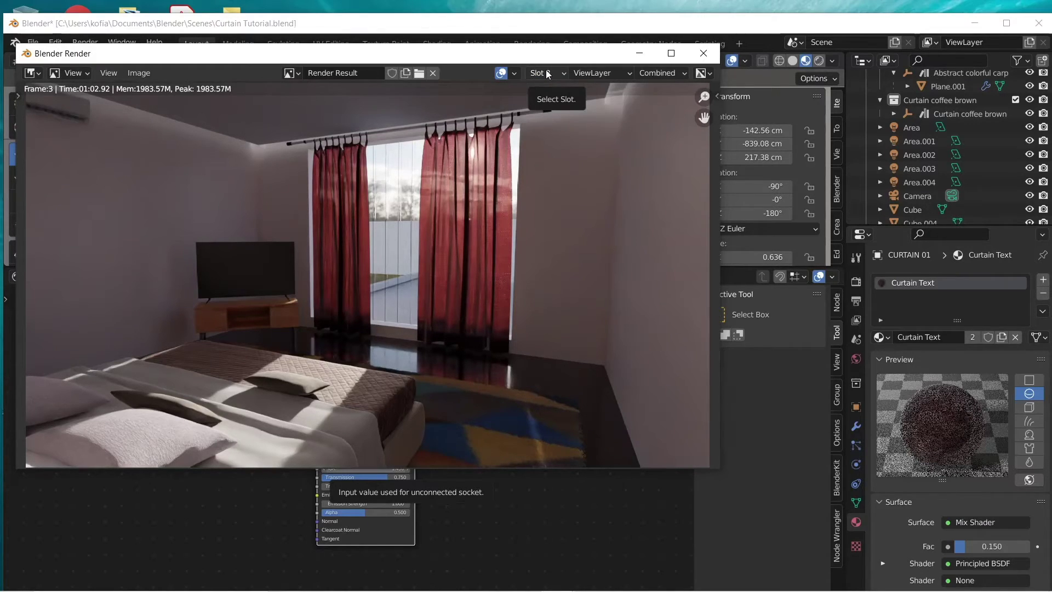
left_click(547, 73)
left_click(544, 130)
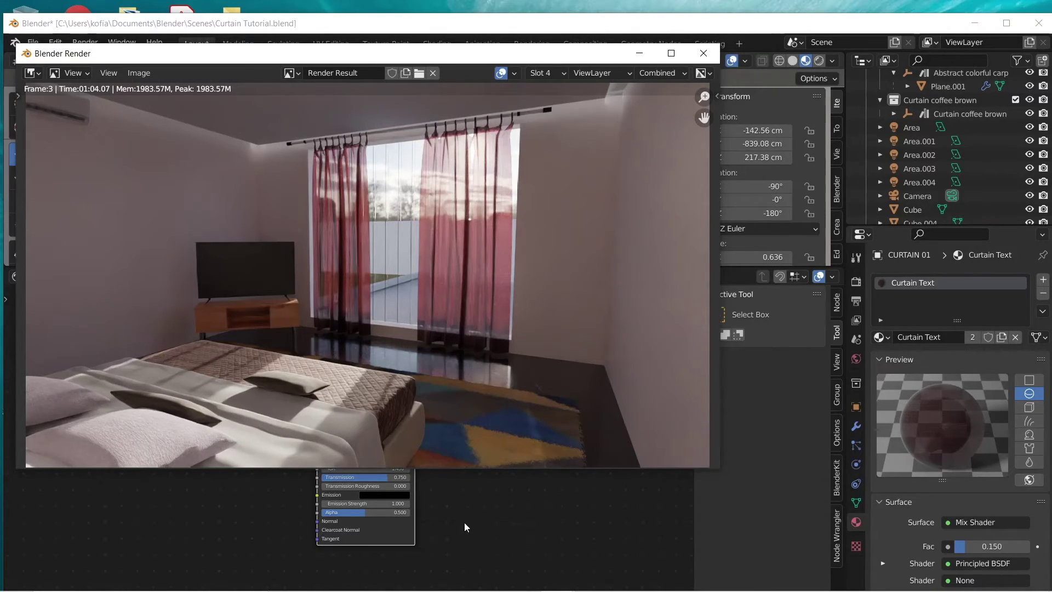
- Move the render window clear of the shader nodes and set the Principled BSDF's Alpha to 0.85
left_click_drag(534, 54, 576, 29)
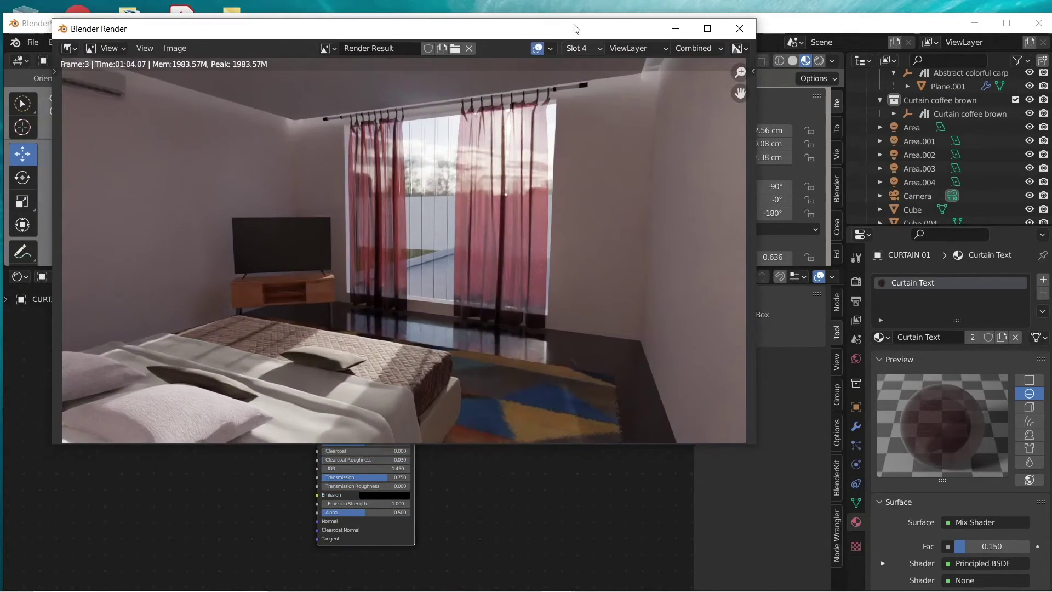
double_click(383, 511)
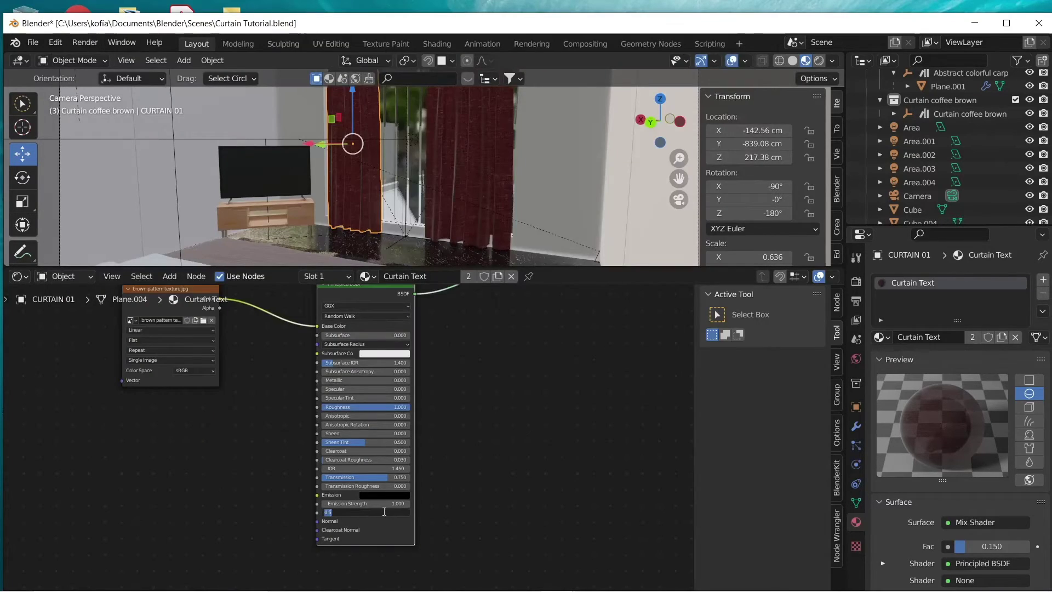
type("0.85")
key("Return")
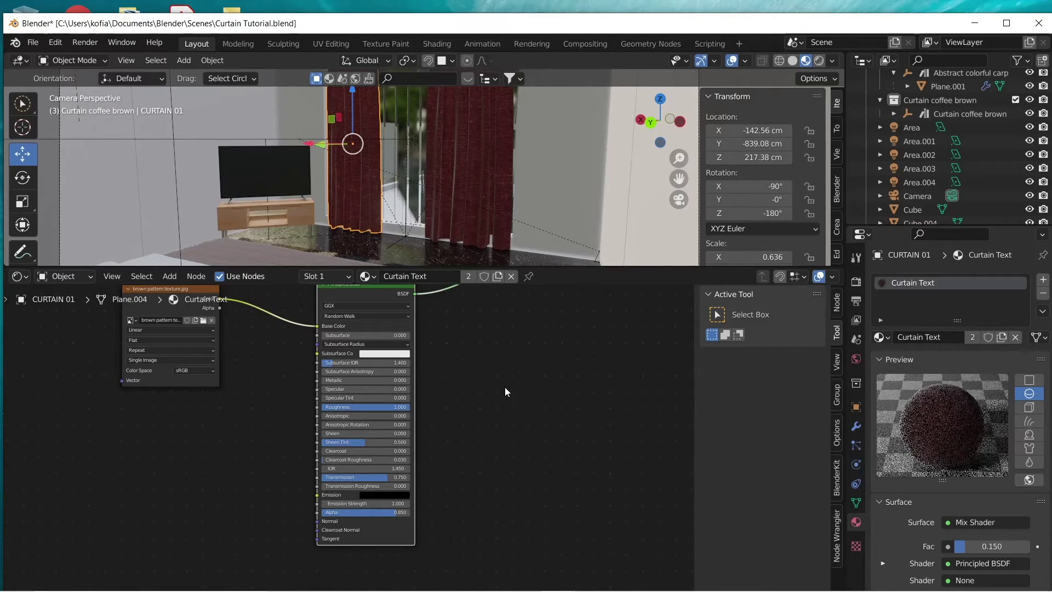
- Review the Curtain Text shader nodes and enlarge the 3D viewport to show the whole bedroom
middle_click_drag(497, 313, 484, 423)
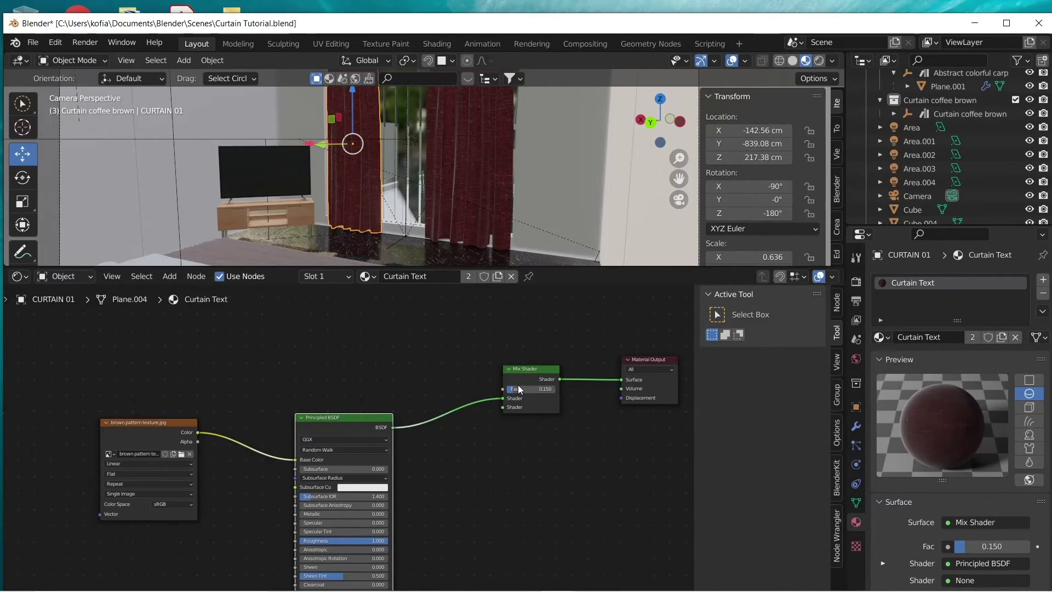
middle_click_drag(356, 553, 369, 423)
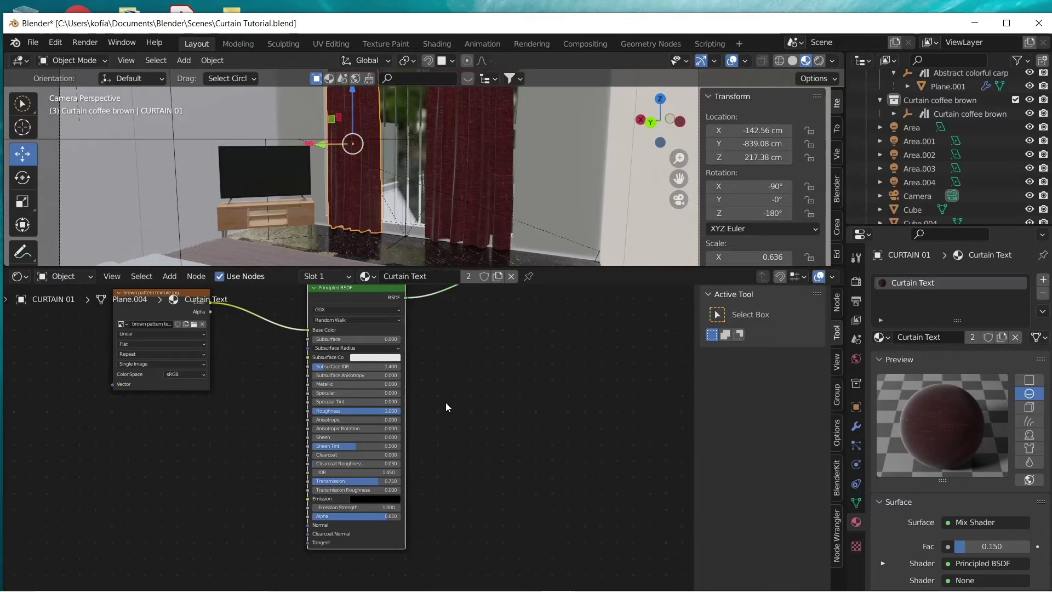
scroll(446, 406, "up", 5)
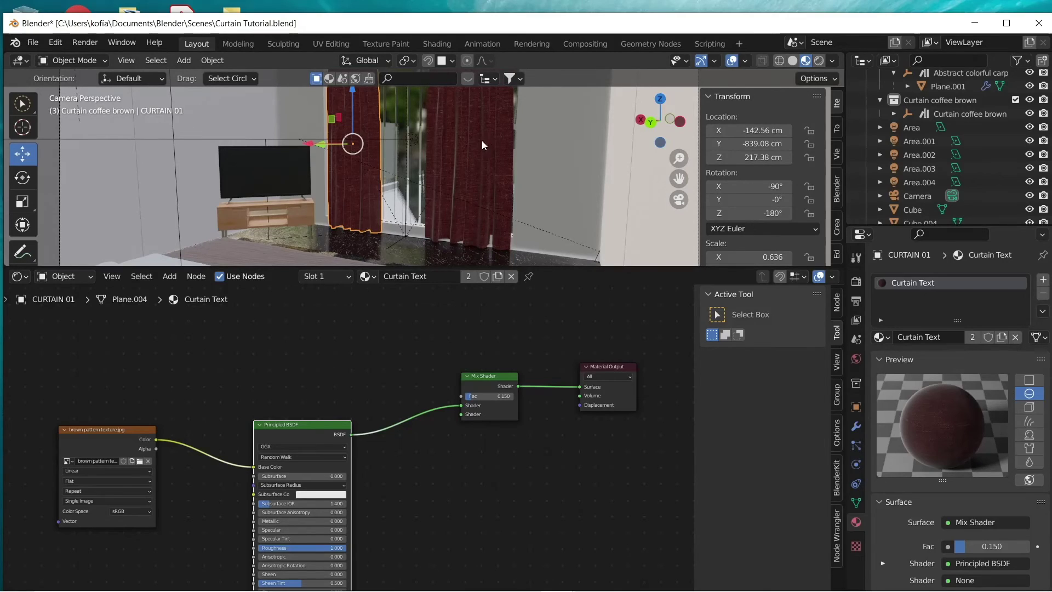
left_click_drag(419, 266, 383, 440)
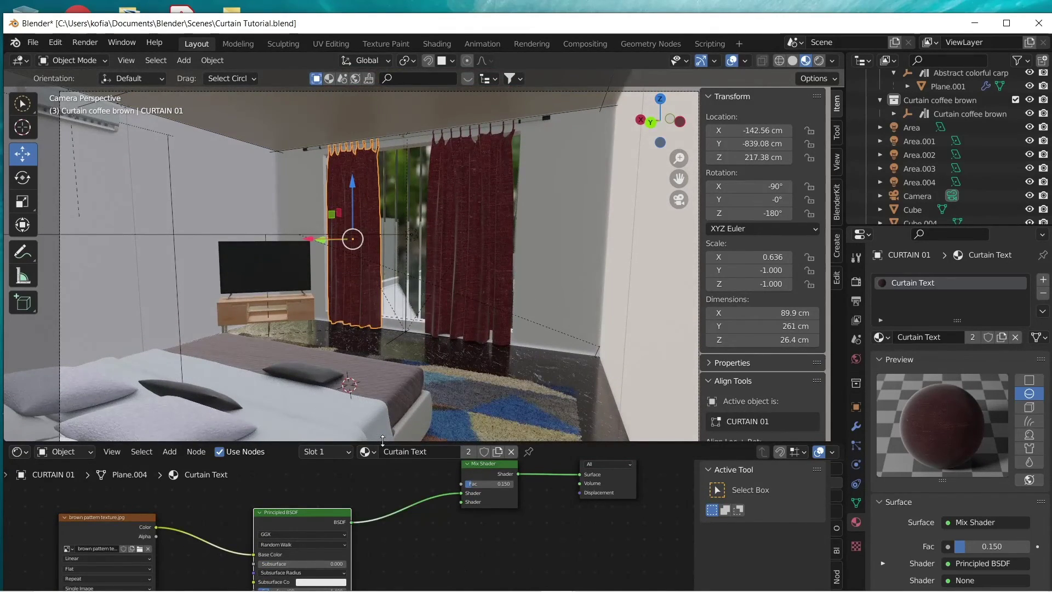